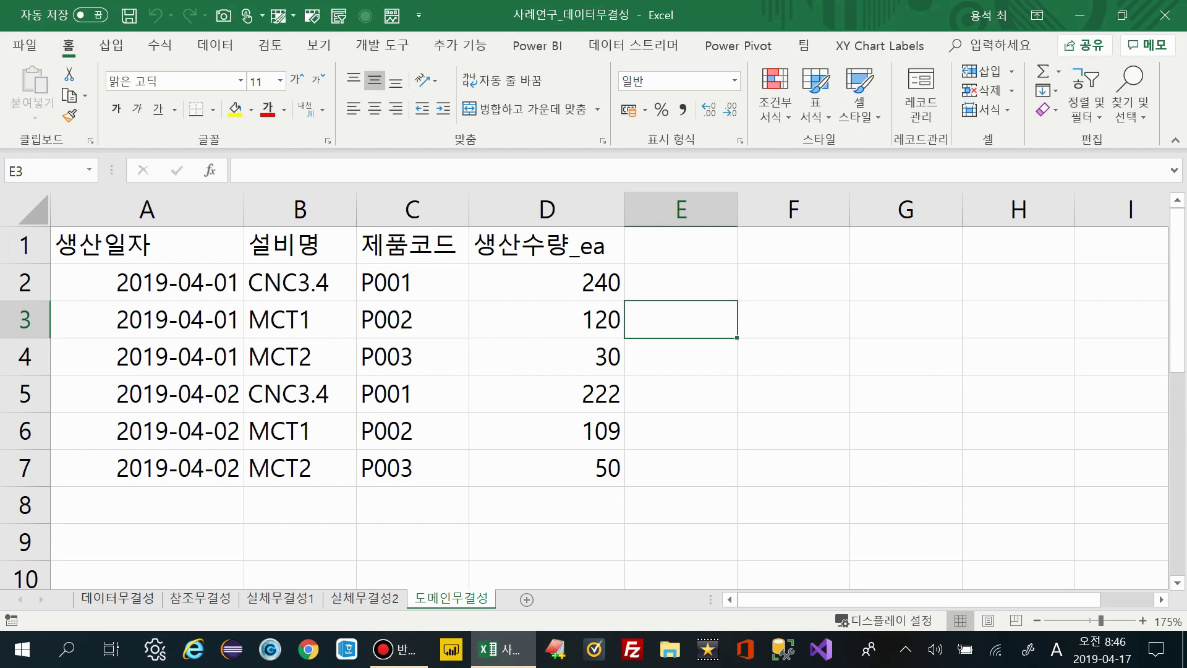
Read the data integrity definition in cell A3 of the 데이터무결성 sheet.
click(118, 598)
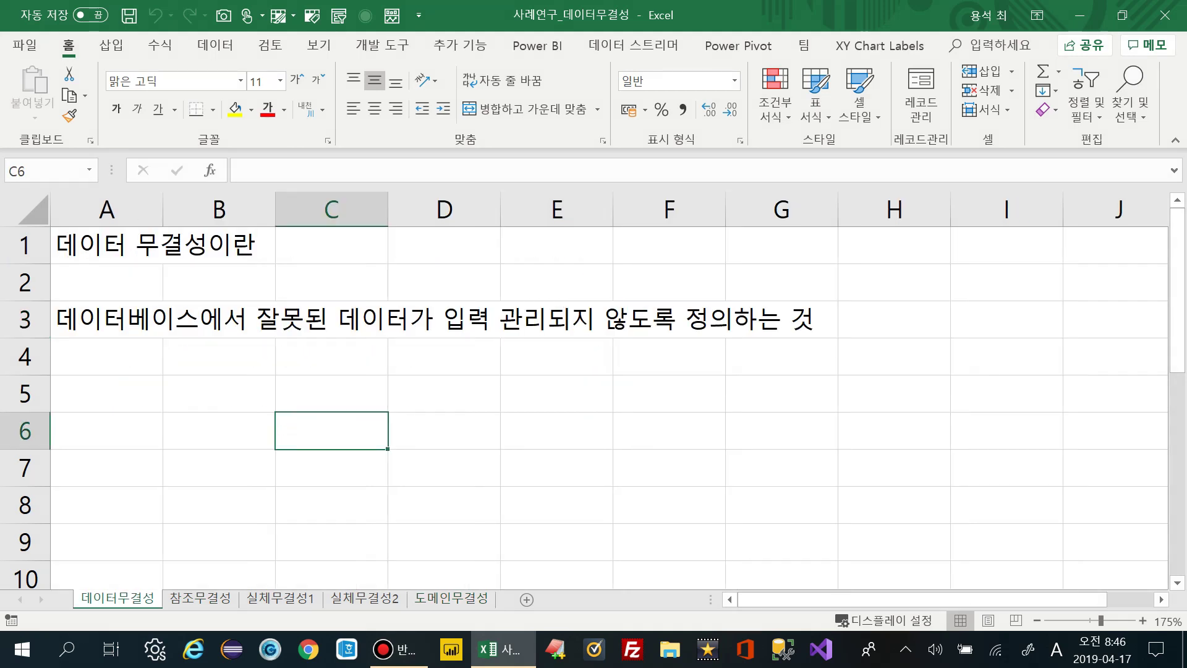
click(154, 319)
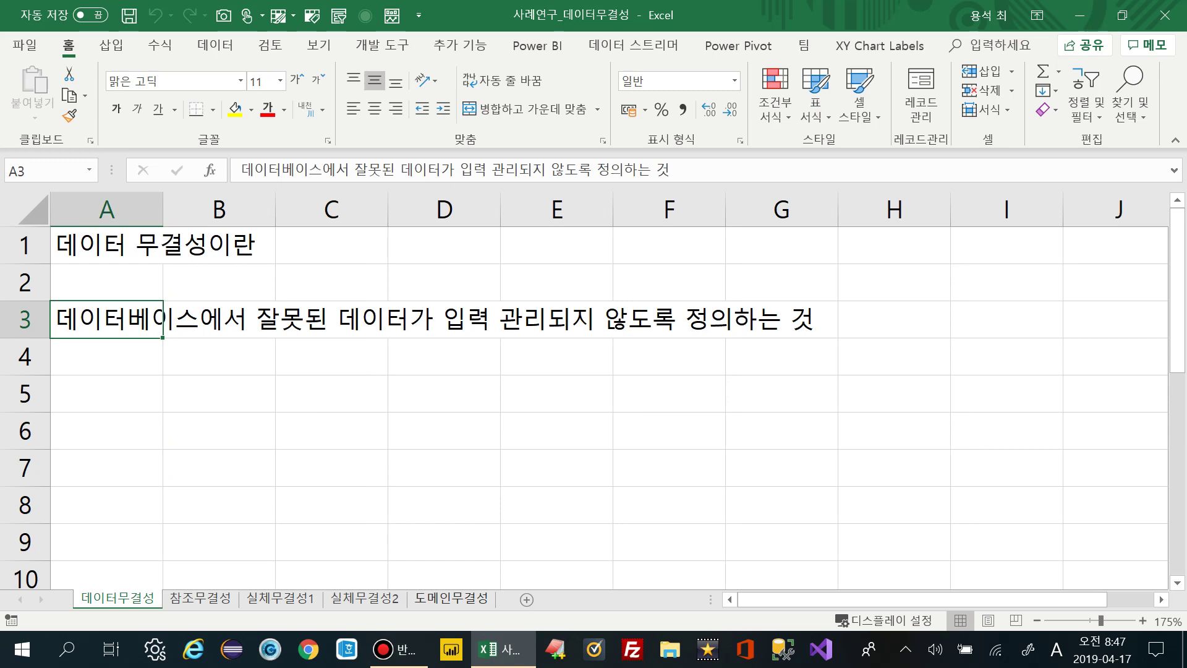
Enter 2019.04,01 as the production date in cell A3 of the 도메인무결성 sheet.
click(451, 598)
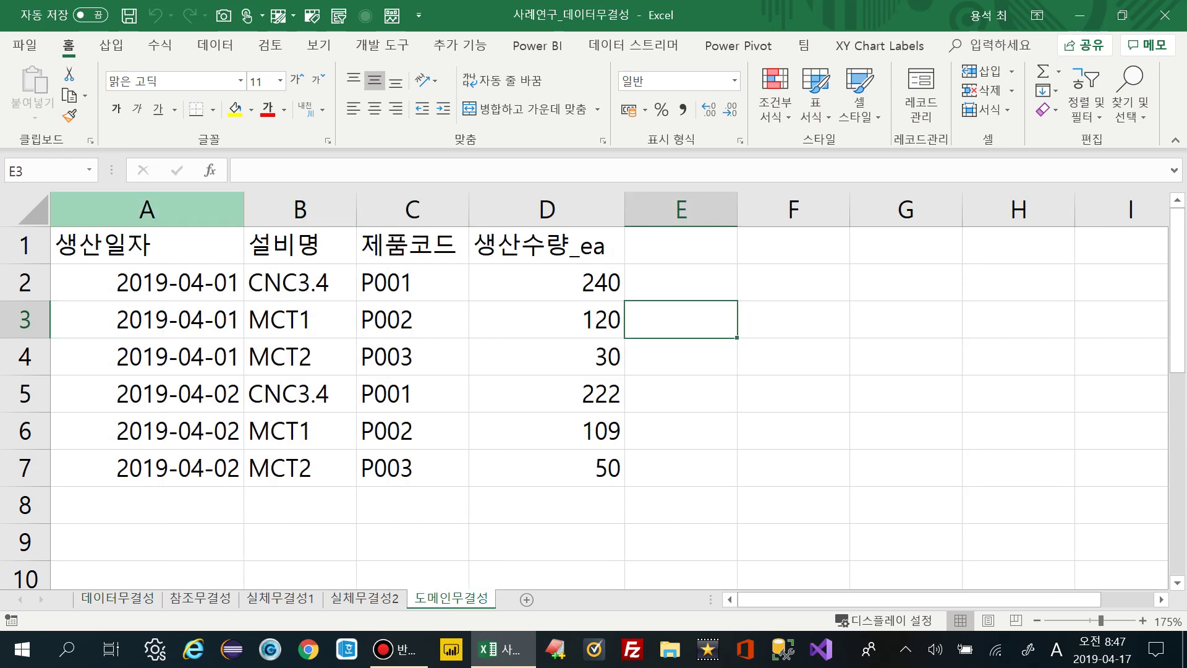
click(147, 209)
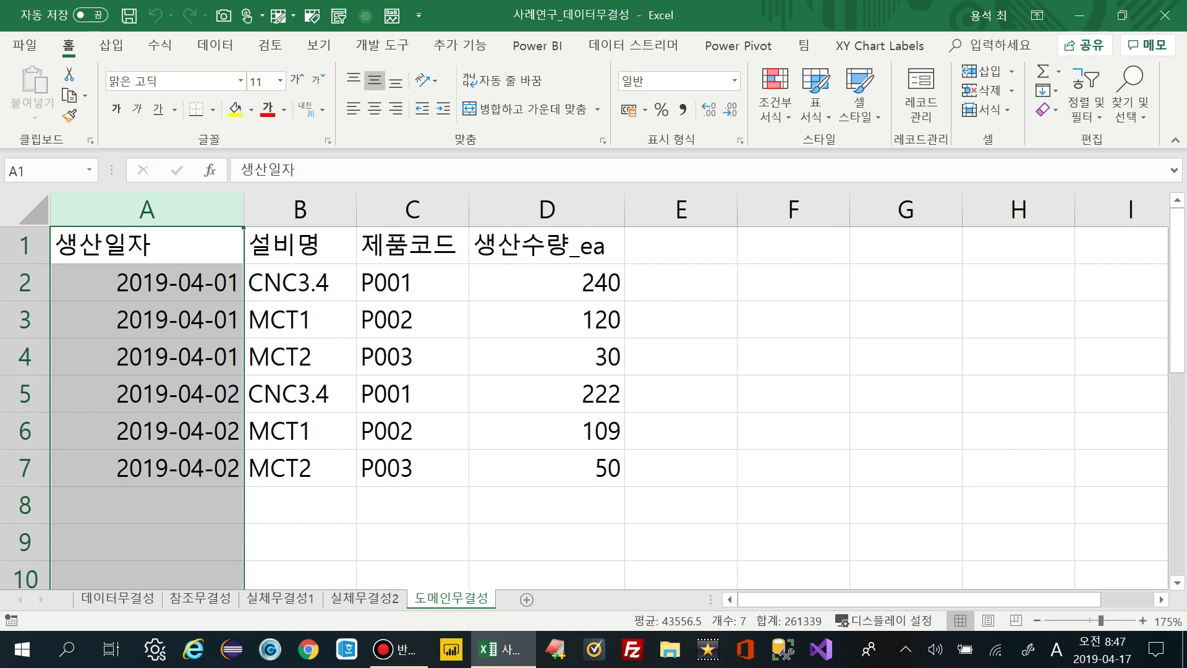
click(147, 319)
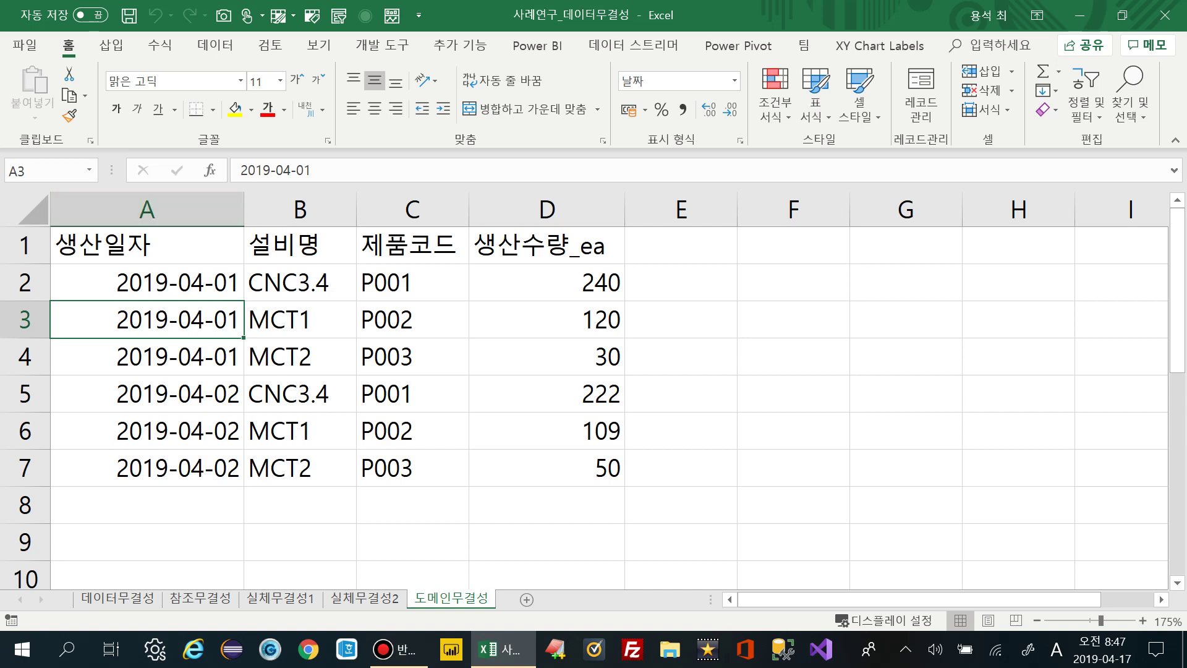
text(2019.04,01)
key(Return)
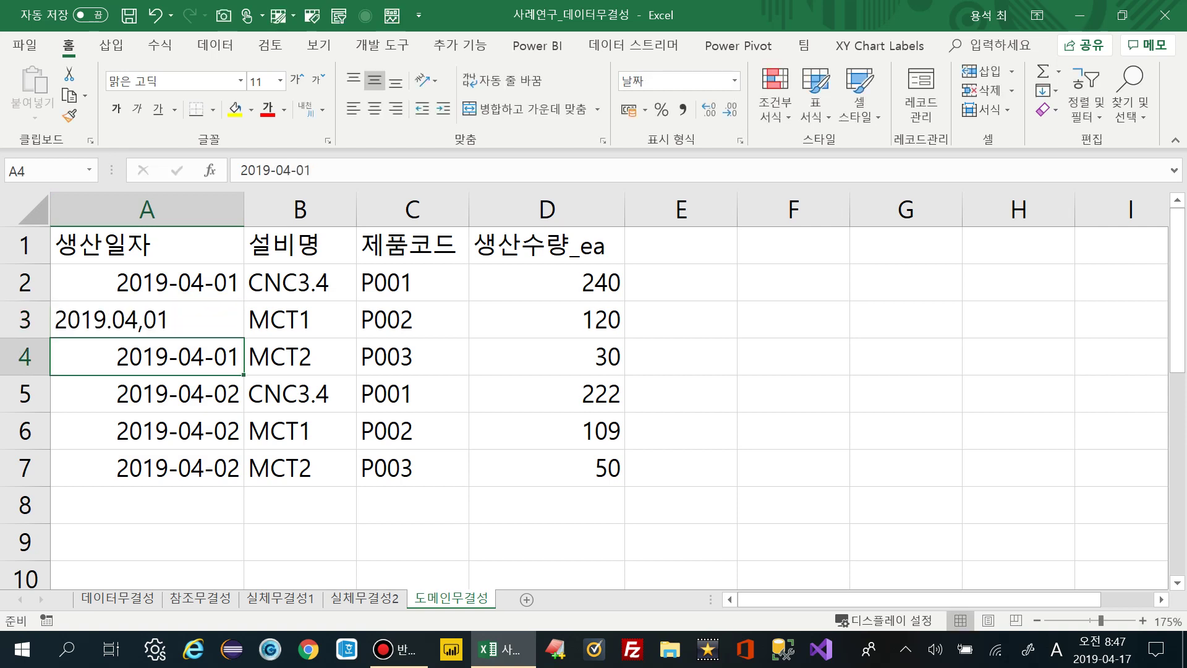
Replace the comma in cell A3's production date with a period so the entry reads 2019.04.01.
double_click(144, 320)
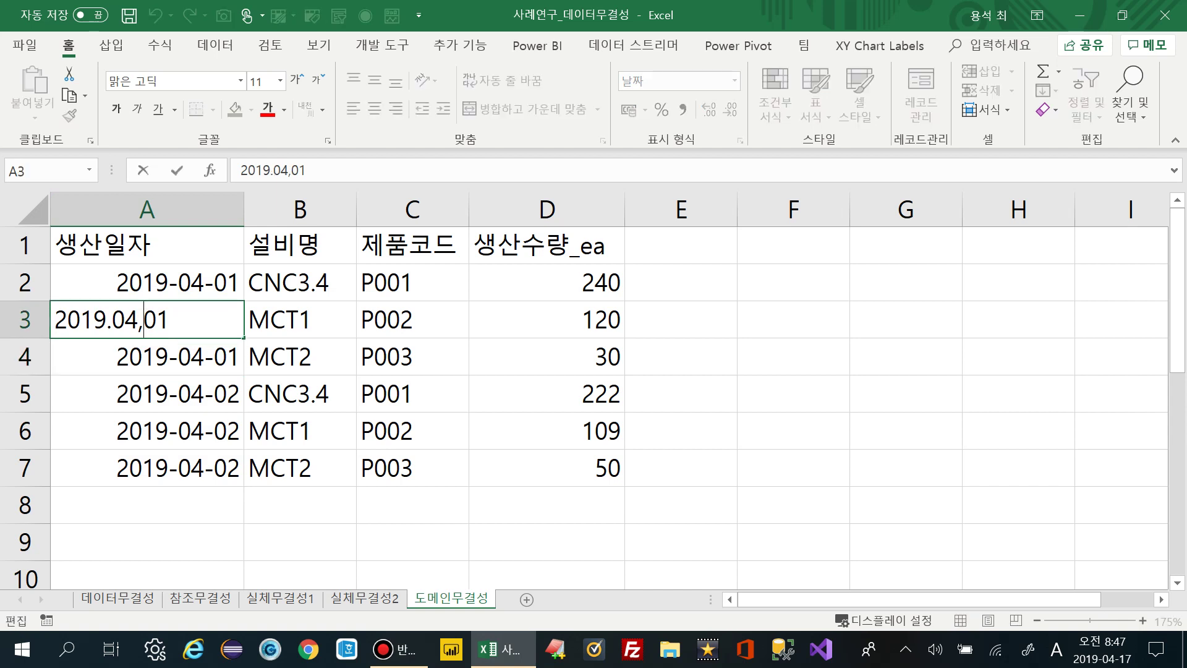
key(BackSpace)
text(.)
key(Return)
key(Return)
Compare the date entries in cells A2 and A3, and review the whole 생산일자 column.
click(146, 283)
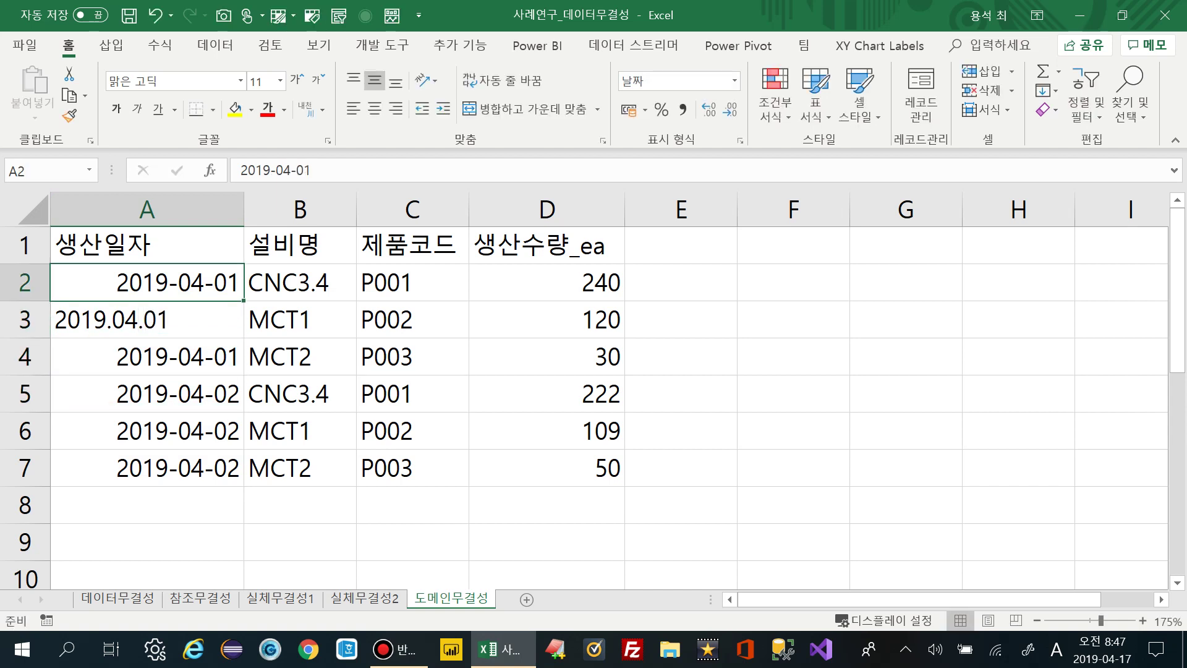
click(147, 320)
click(146, 283)
click(146, 320)
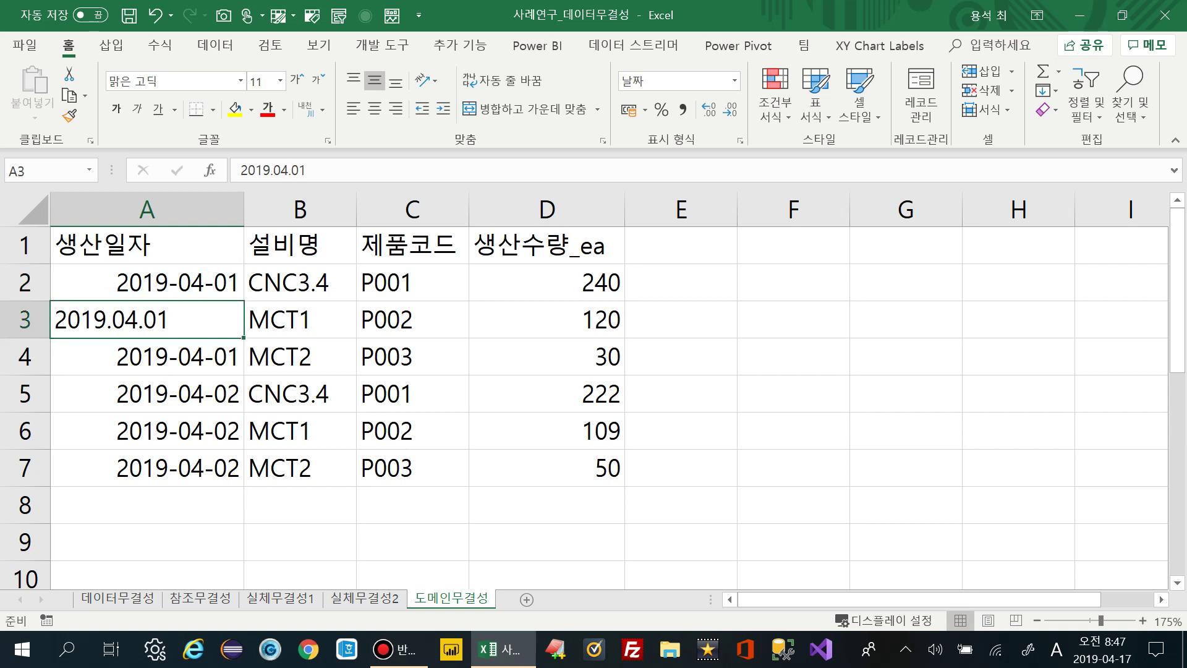
click(147, 283)
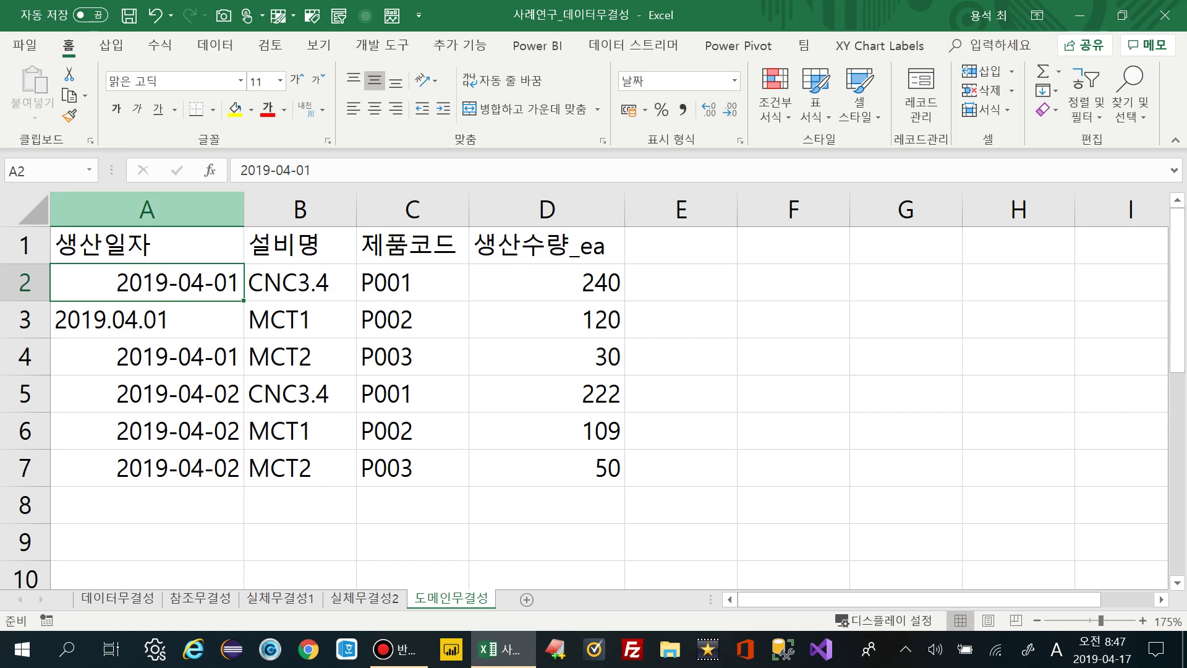
click(146, 209)
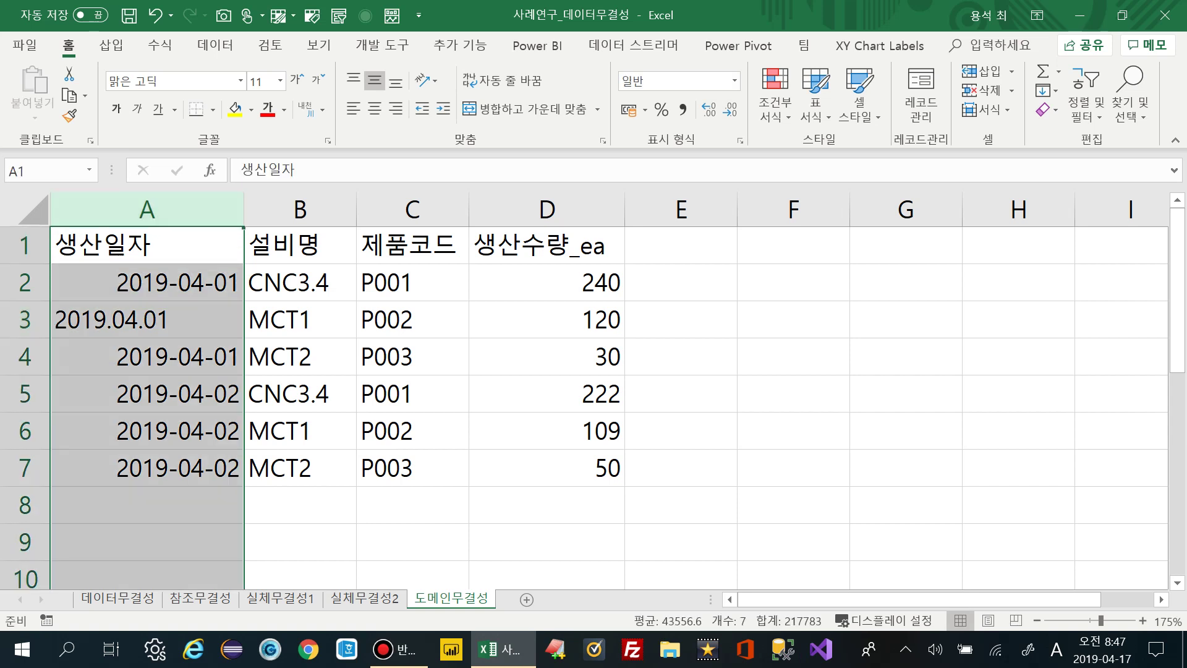
Replace the period separators in cell A3's production date with hyphens so it reads 2019-04-01.
click(147, 320)
double_click(107, 319)
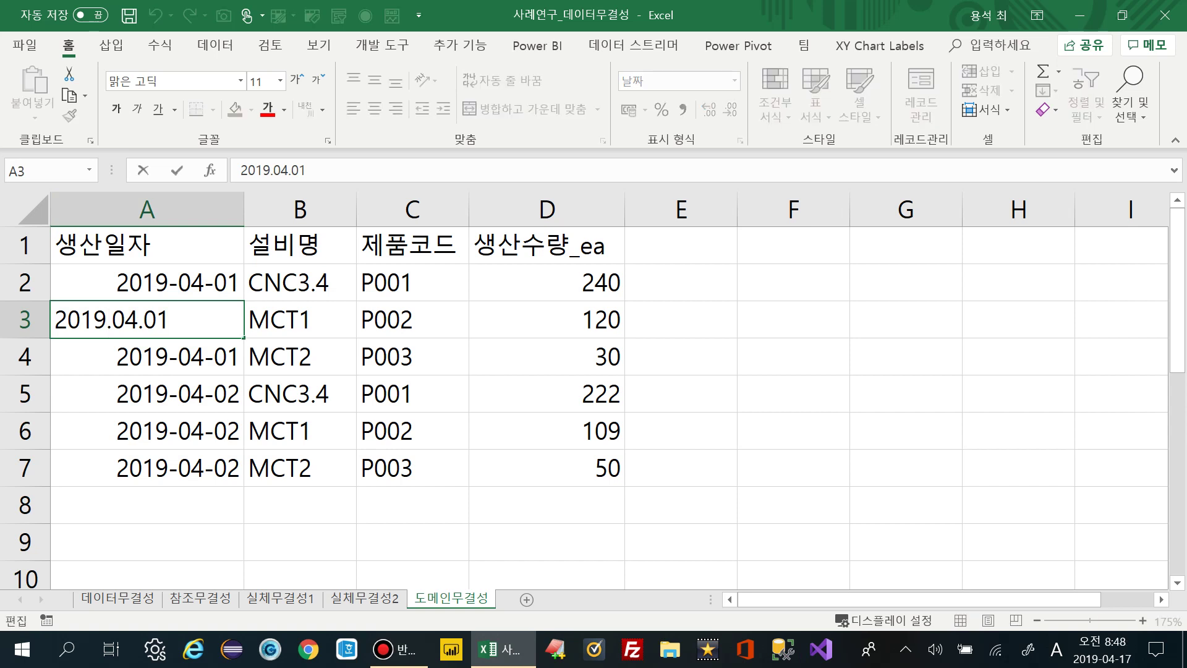
key(Delete)
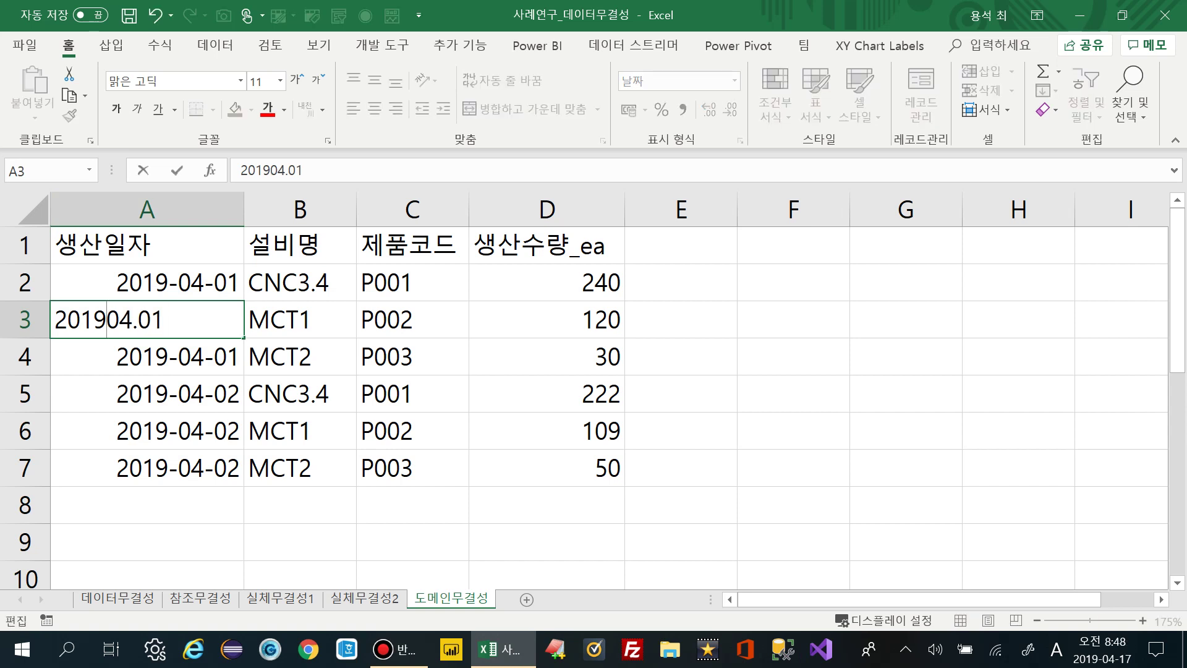
text(-)
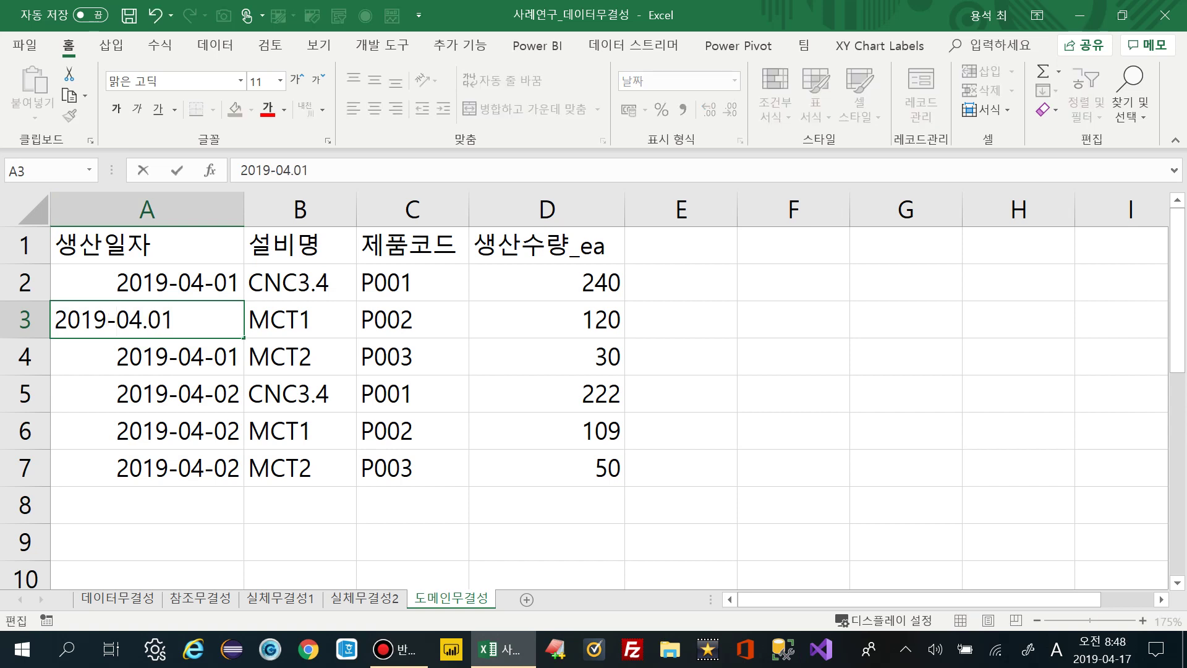
key(Right)
key(Right)
key(Delete)
text(-)
key(ctrl+Return)
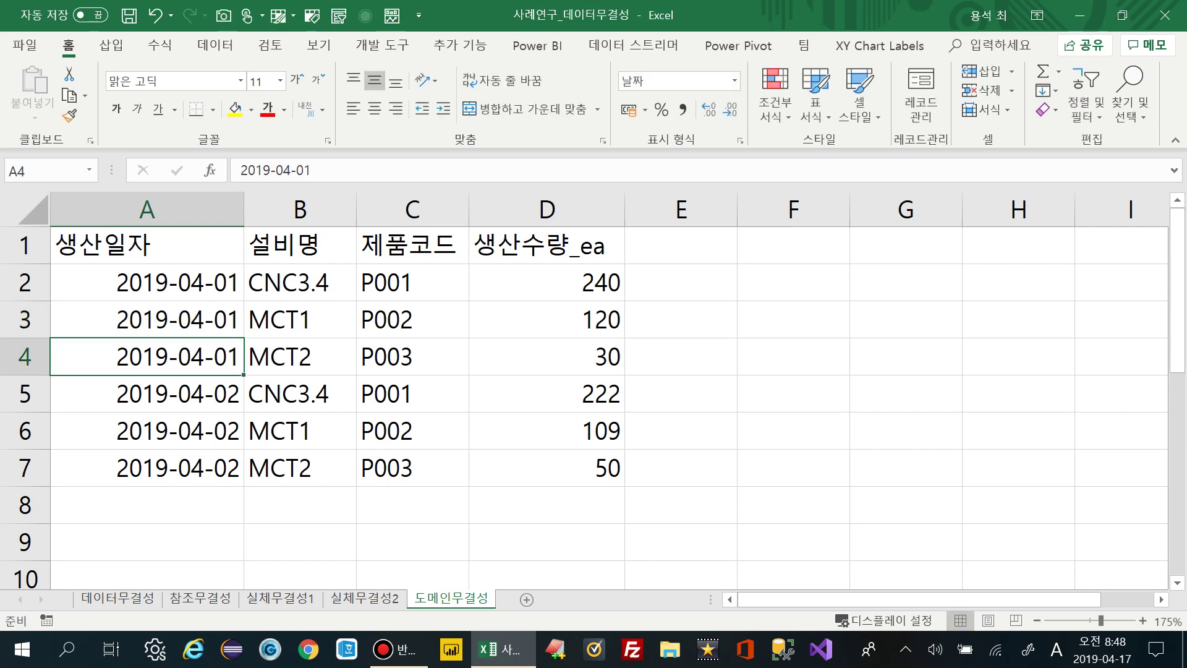
Review the 설비명, 제품코드 and 생산수량_ea columns one by one, and the full A to D column range.
click(300, 210)
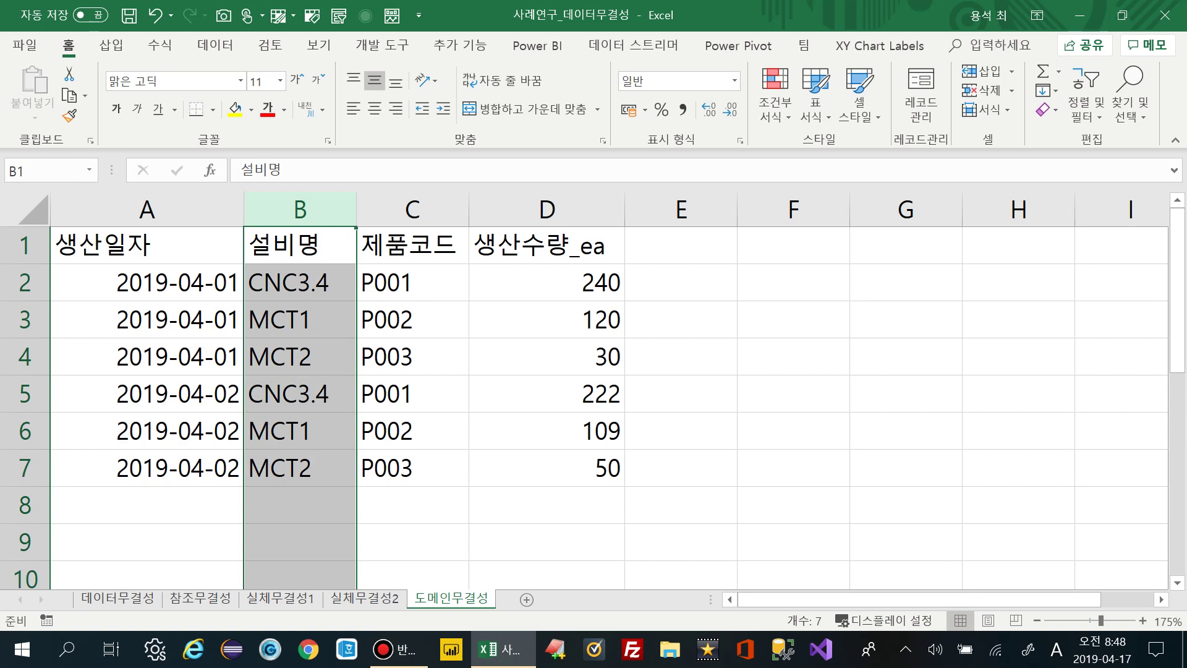
click(412, 209)
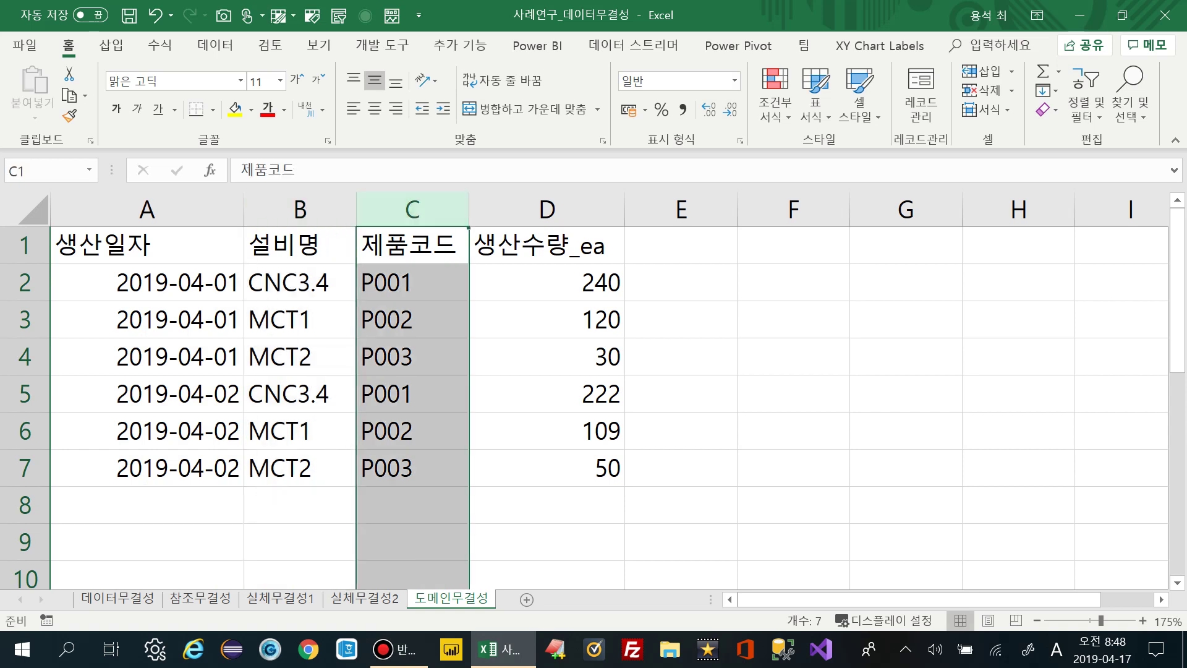
click(547, 210)
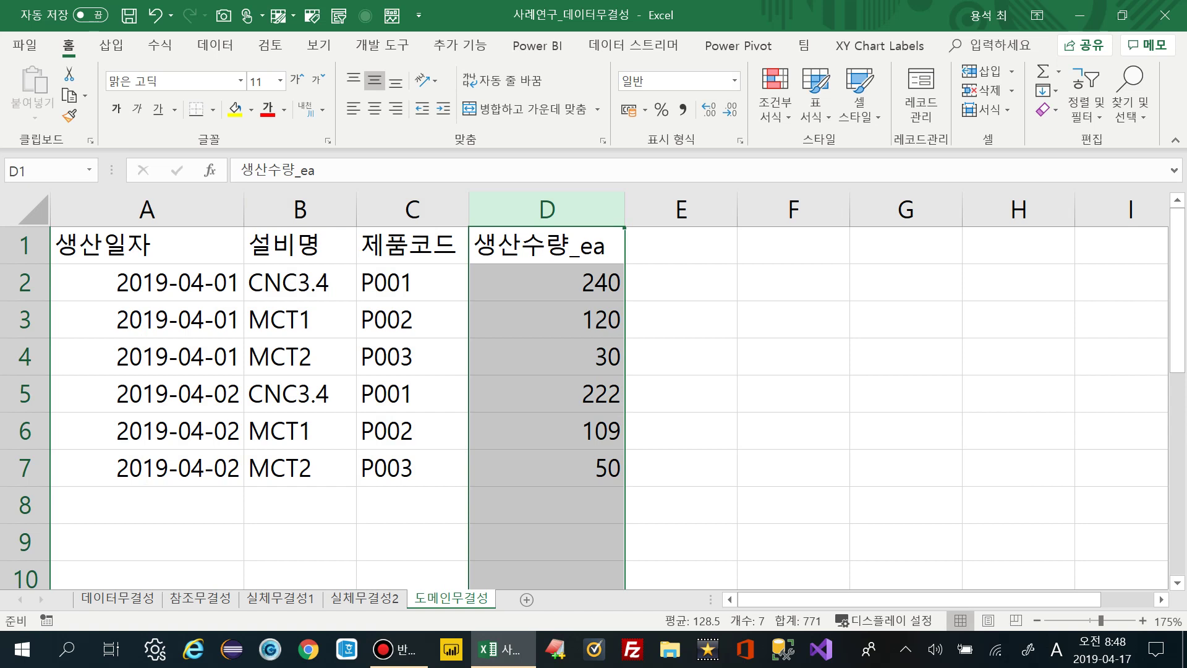
click(547, 283)
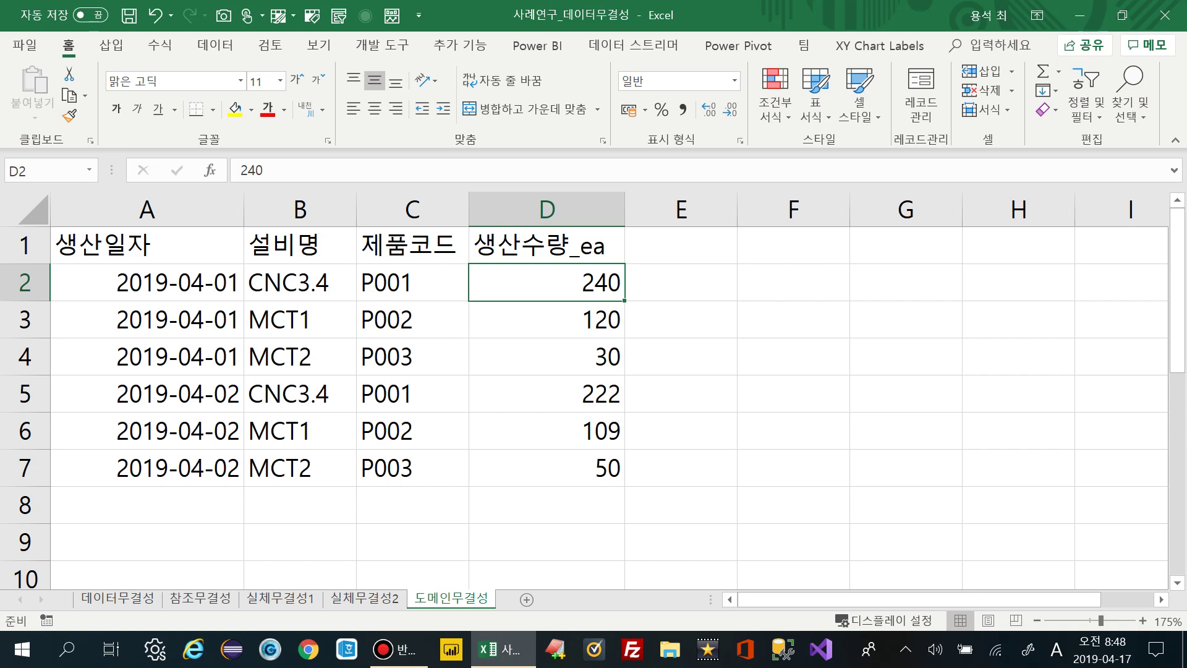
click(547, 210)
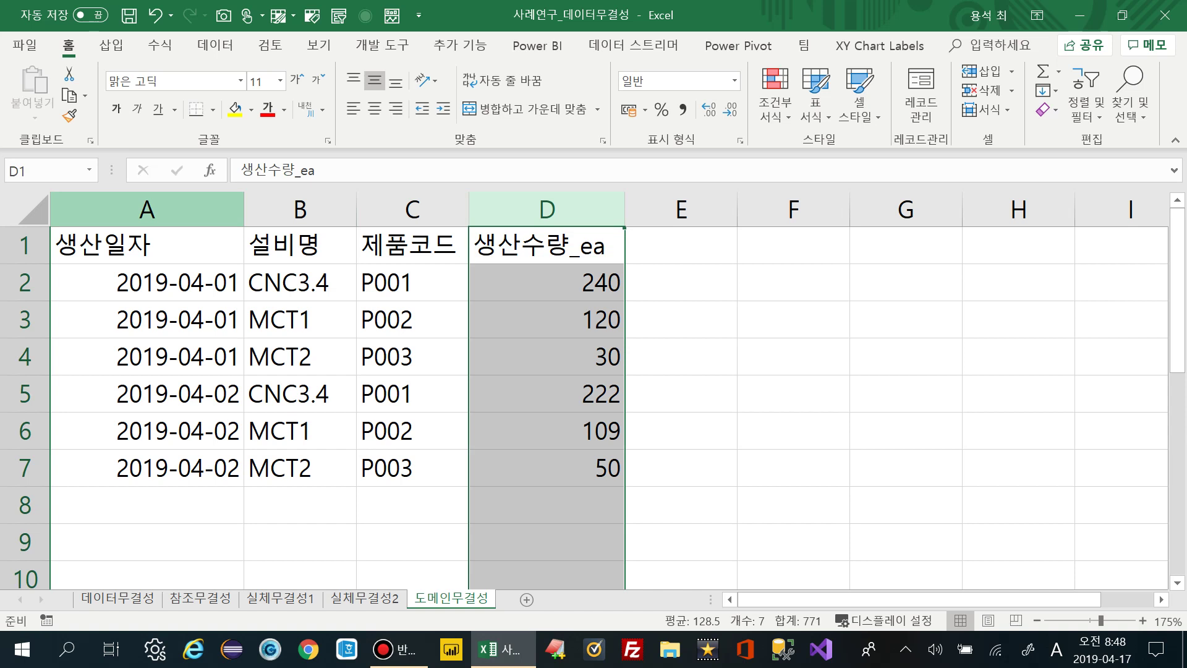
click(147, 209)
drag(146, 209, 547, 209)
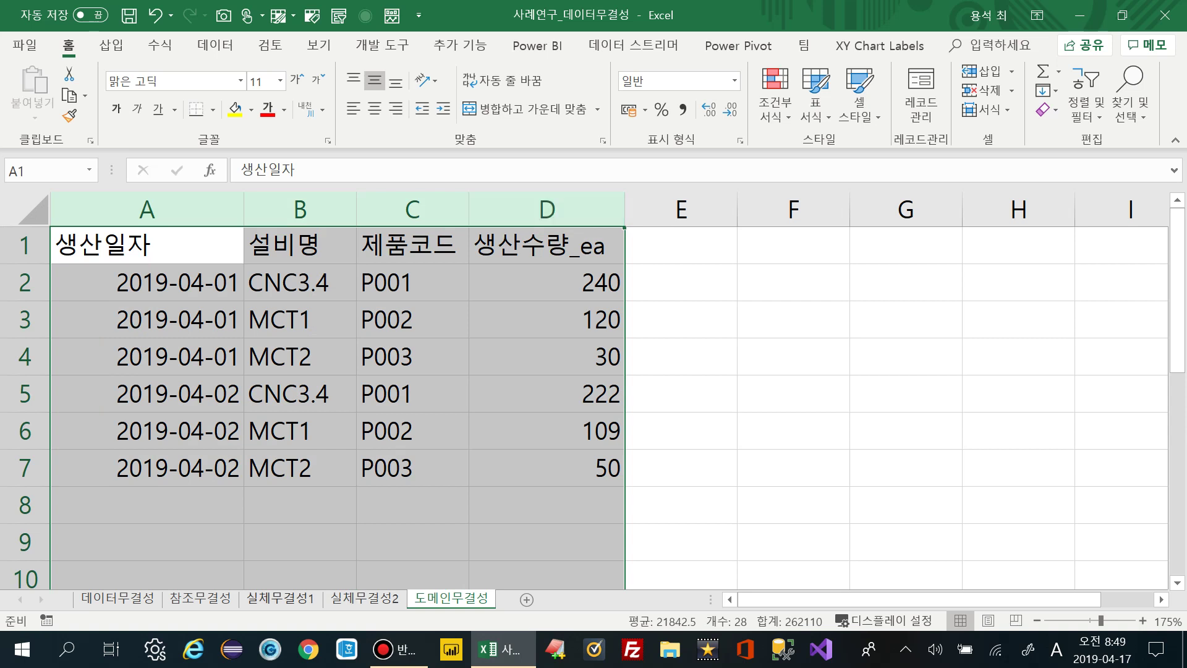
Examine the 설비명 entries in rows 2 to 4 and the 제품코드 heading with its first code.
click(300, 210)
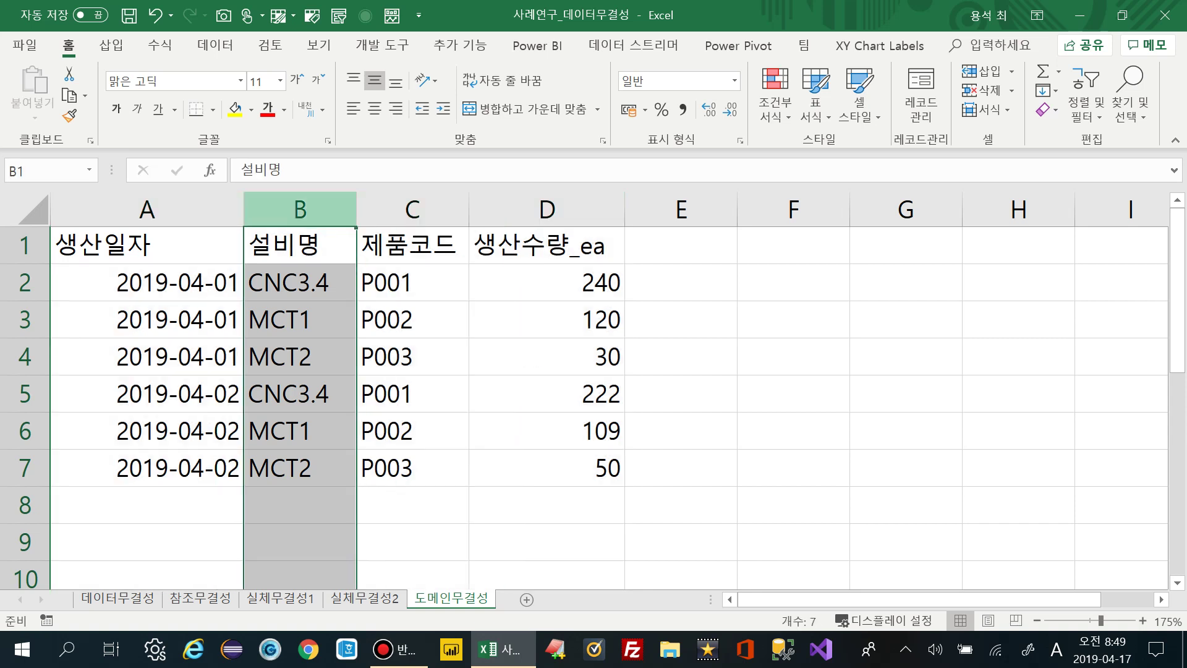
click(300, 283)
click(299, 319)
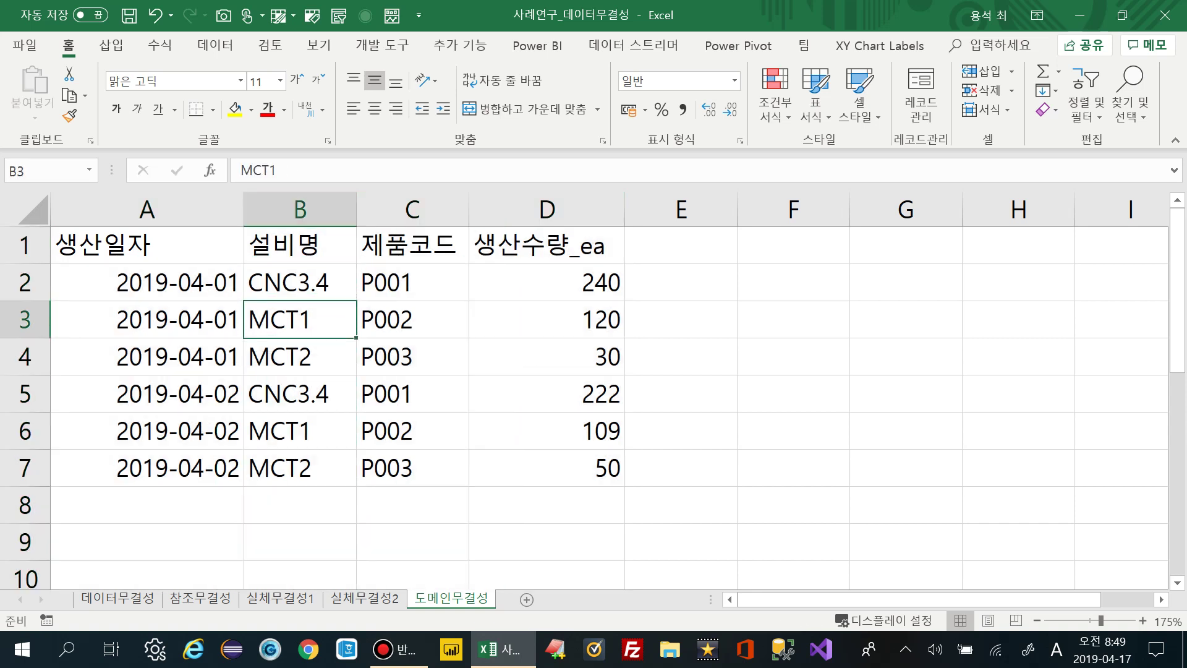
click(300, 357)
click(300, 245)
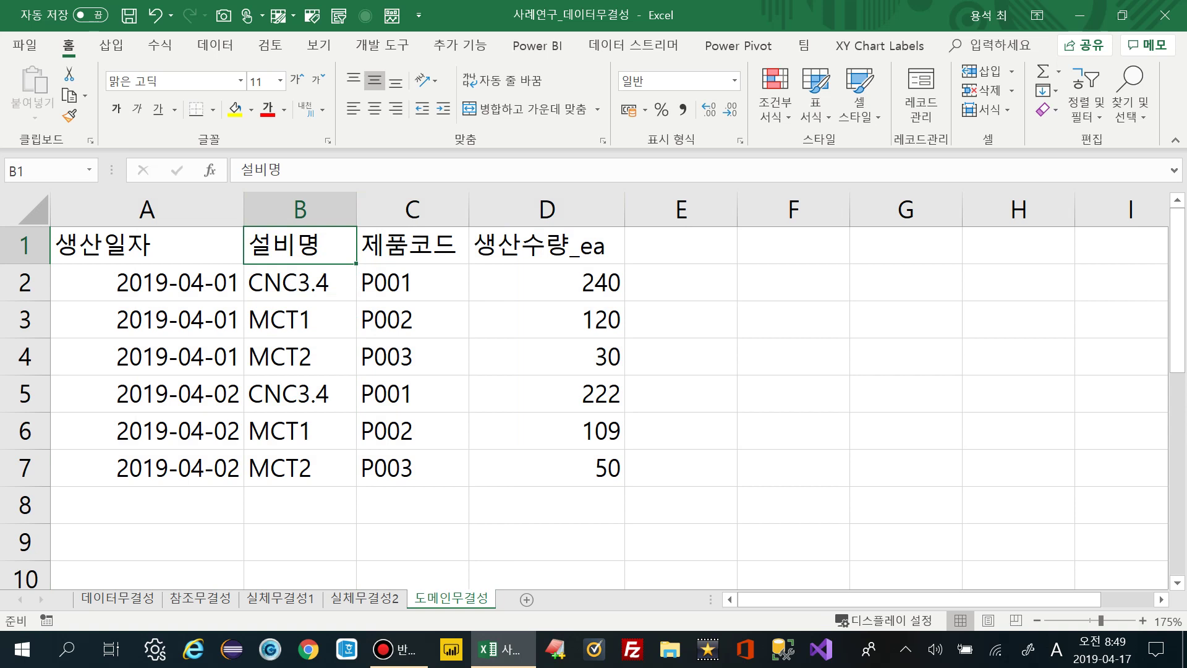
click(412, 246)
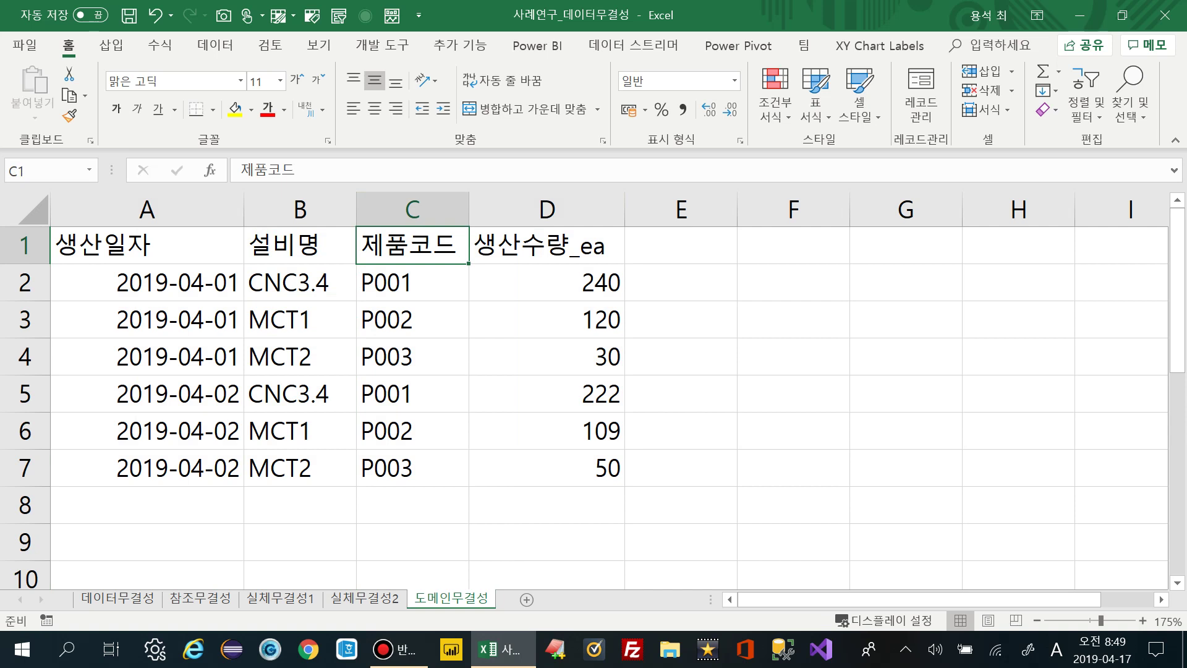
click(412, 283)
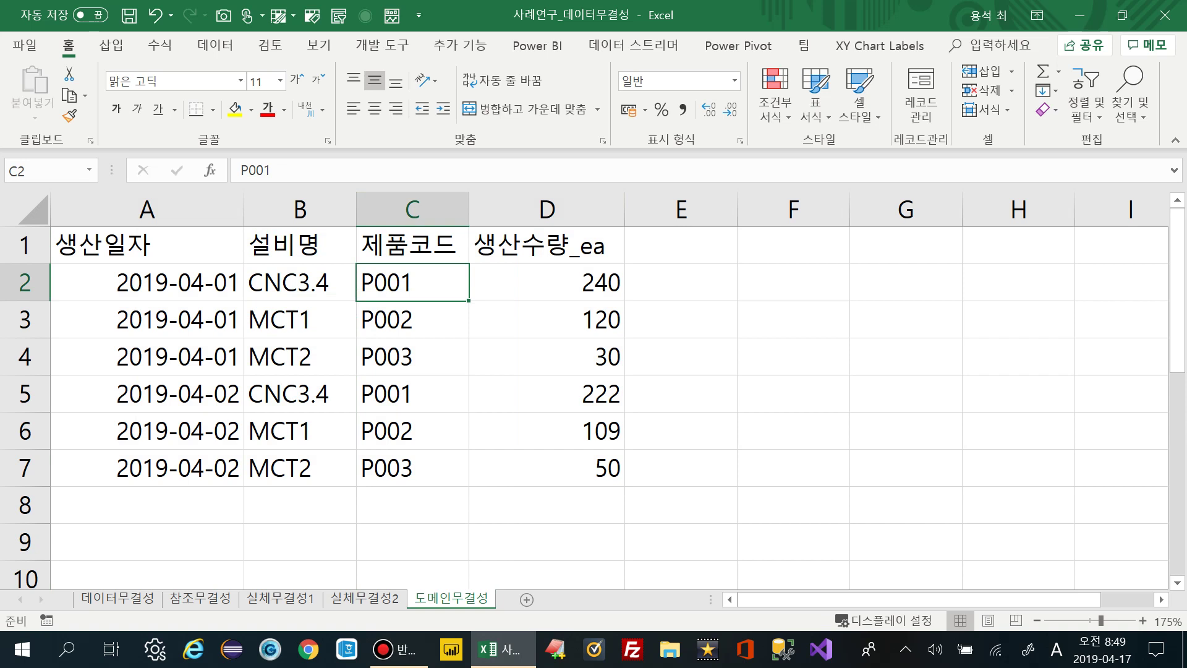
click(299, 283)
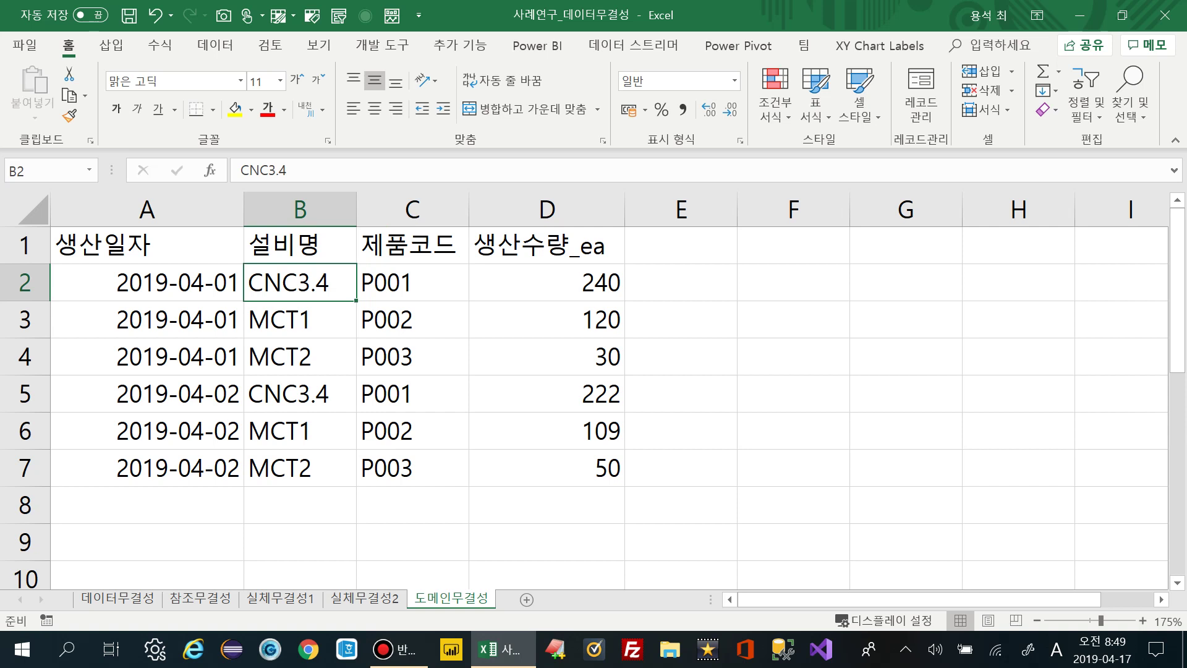
click(299, 246)
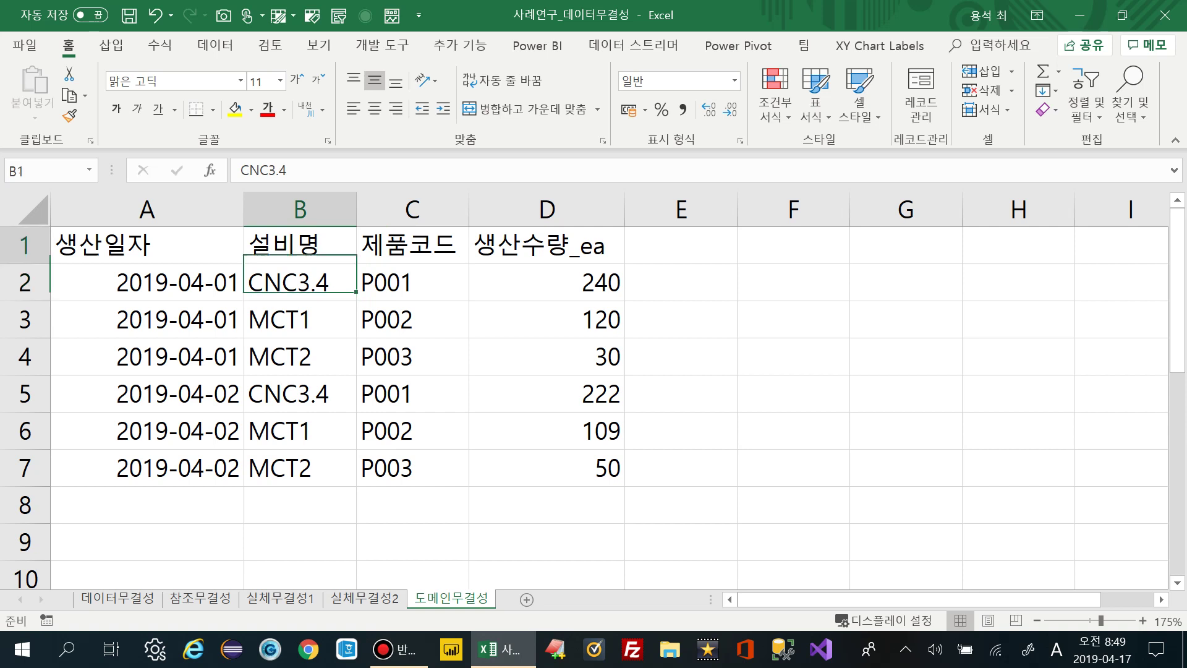
Examine the equipment names in A2:A4 of the 실체무결성1 sheet and the product codes on the 실체무결성2 sheet.
click(280, 598)
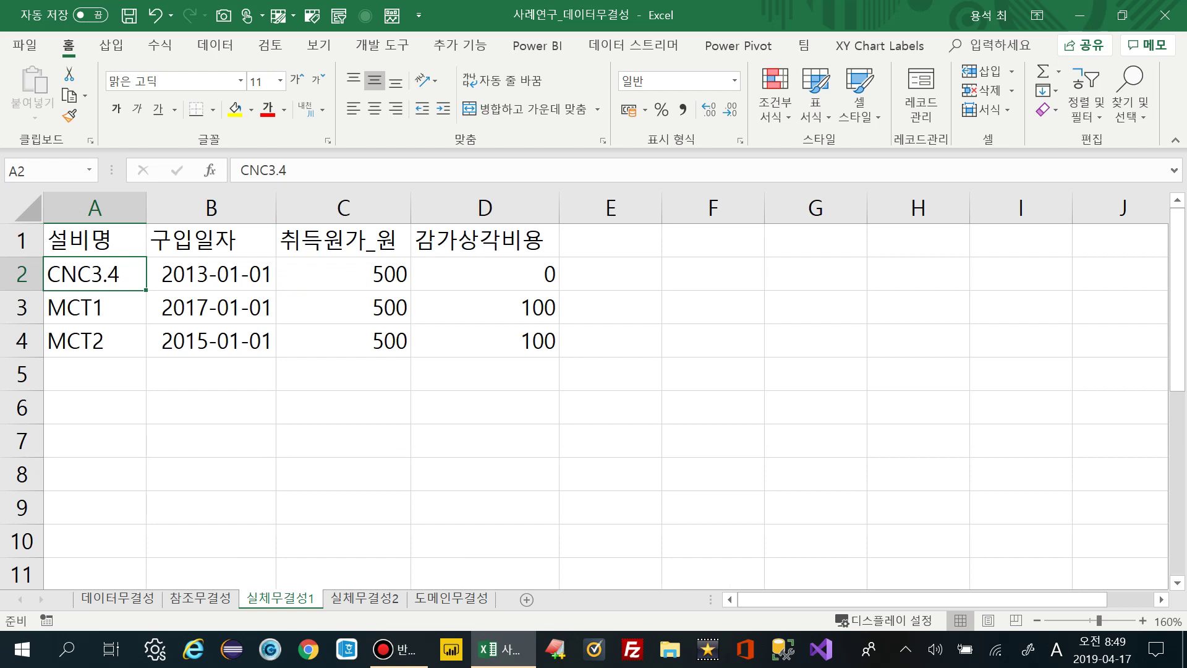
click(94, 307)
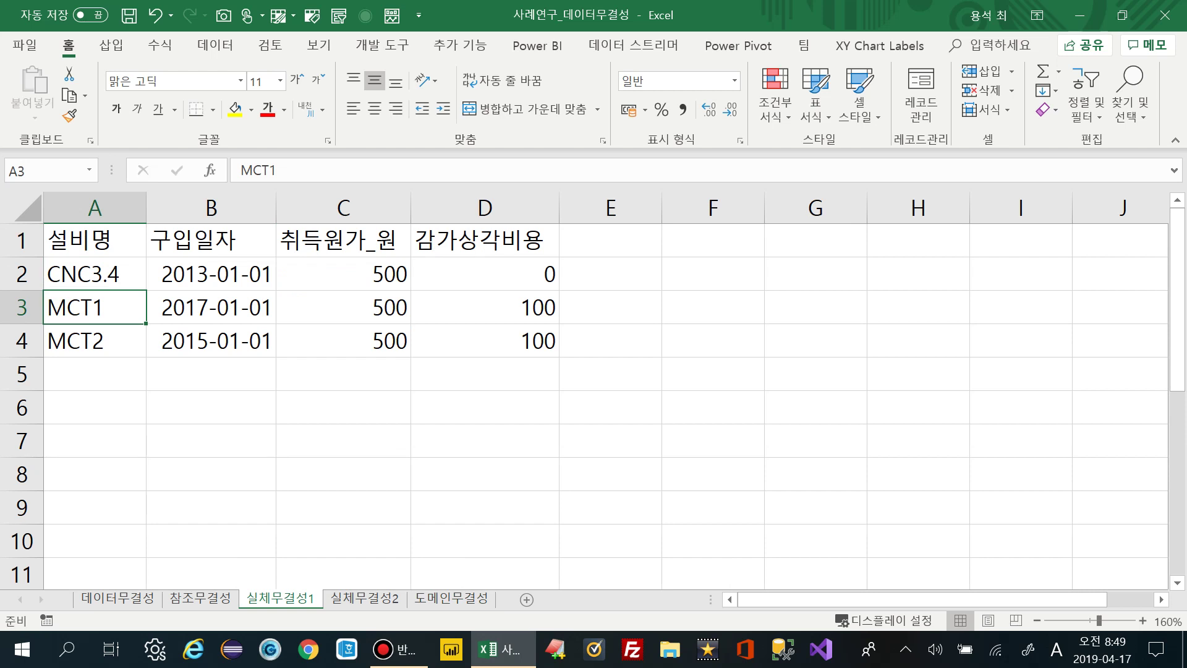
click(95, 341)
drag(95, 274, 94, 341)
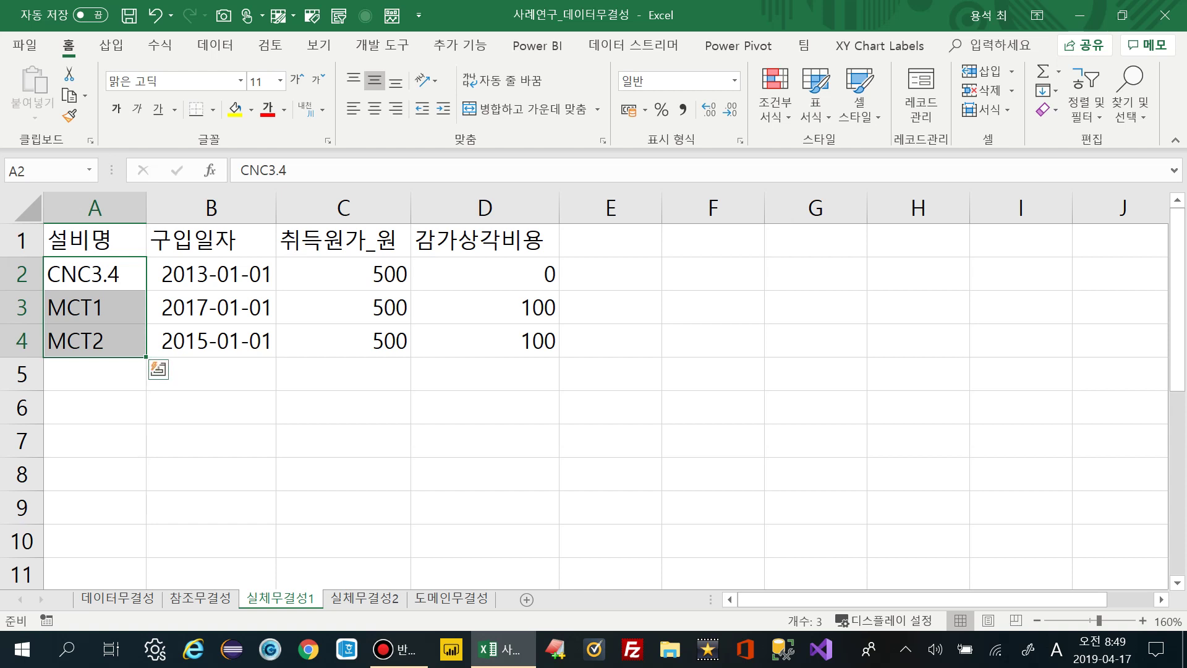
key(ctrl+Page_Down)
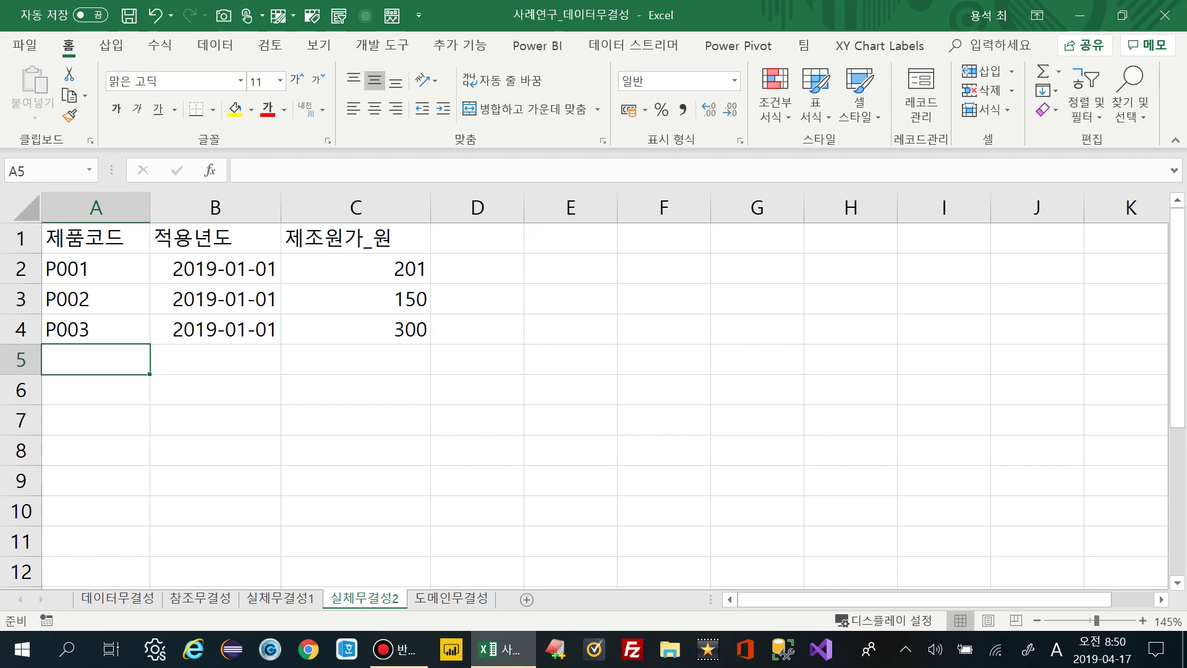
Return to the 도메인무결성 sheet and inspect the equipment name in cell B2 without editing it.
key(ctrl+Page_Down)
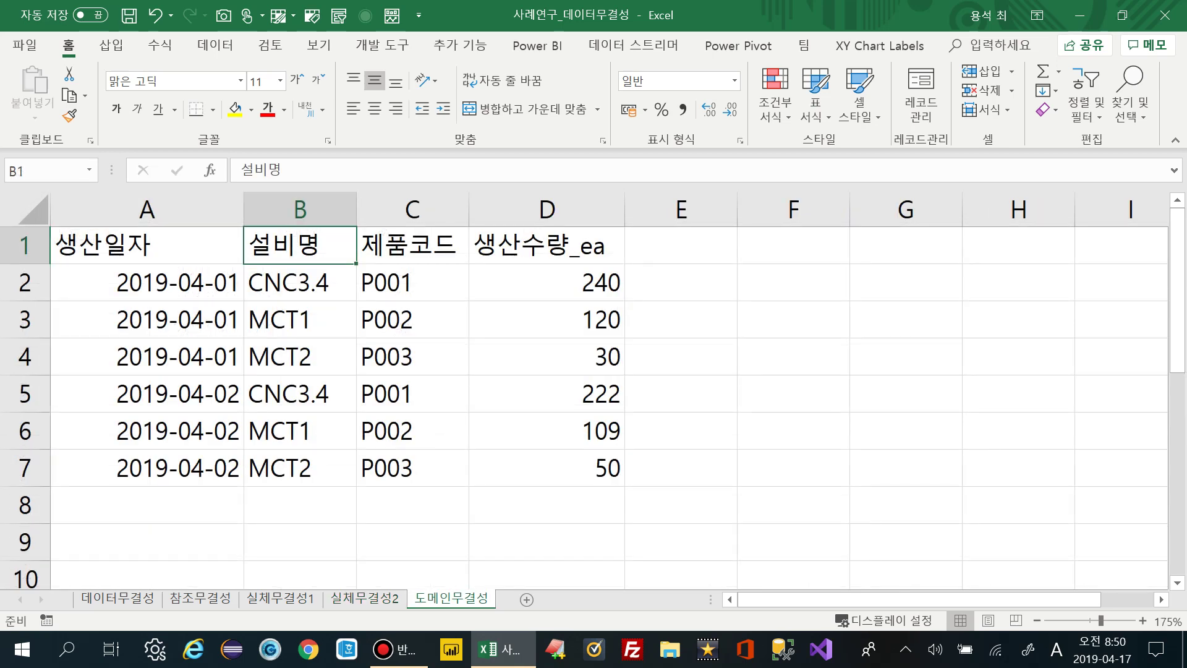
key(Down)
key(F2)
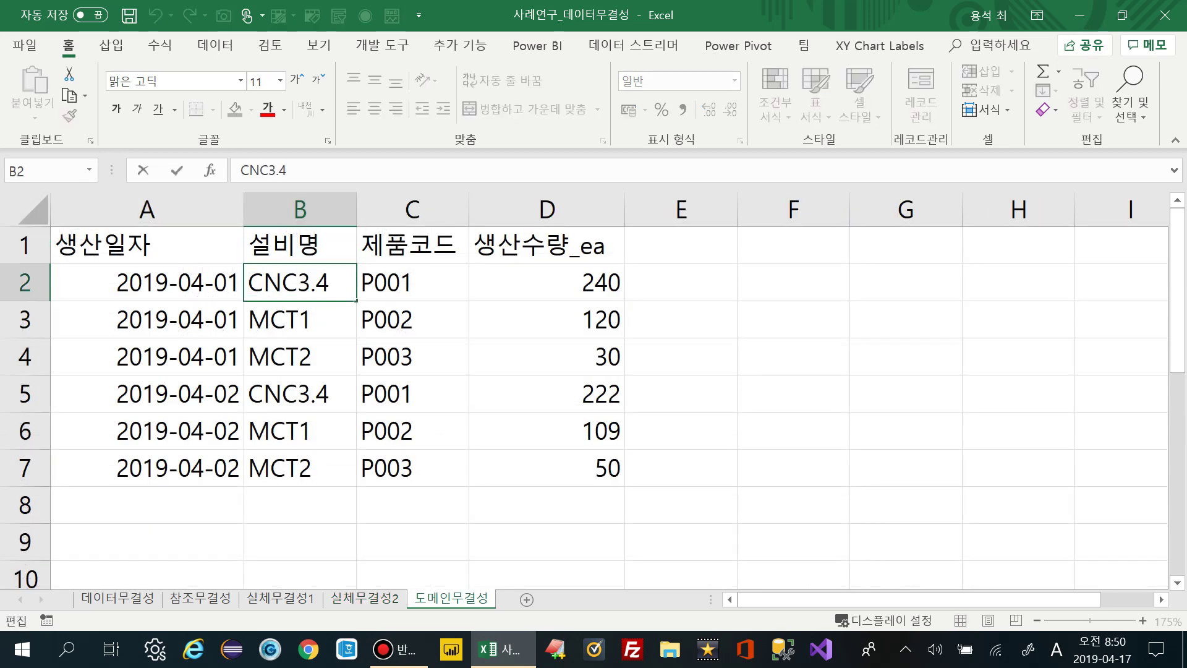
key(Return)
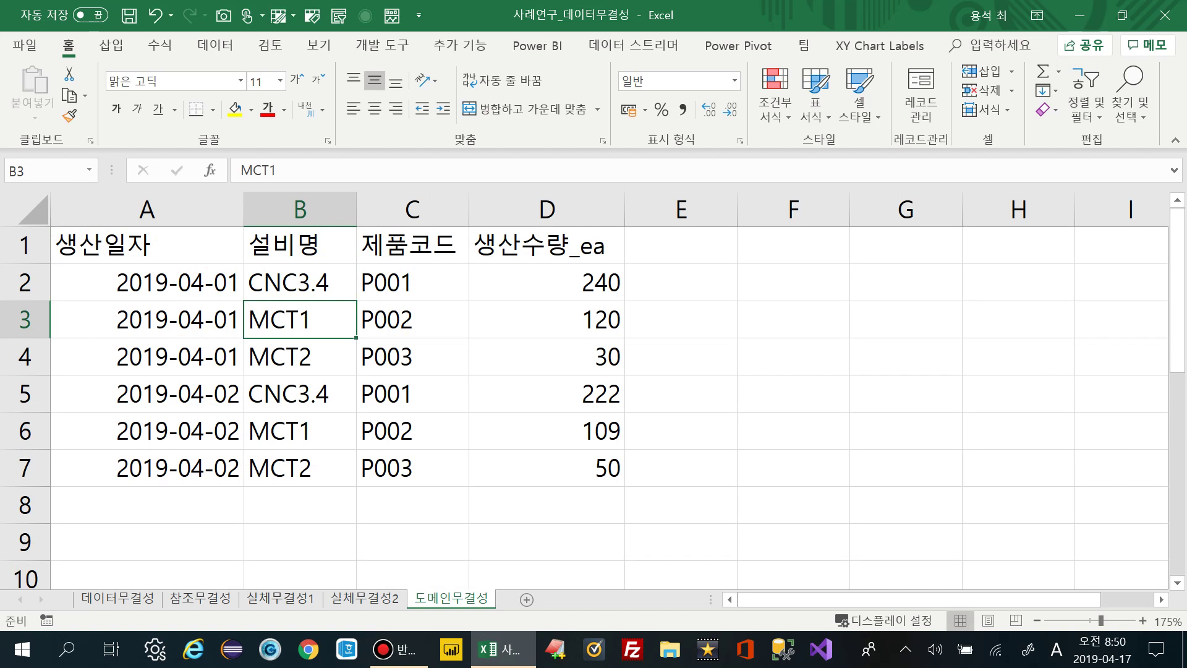
Enter a second CNC3.4 equipment name in cell A5 of the 실체무결성1 sheet.
click(300, 505)
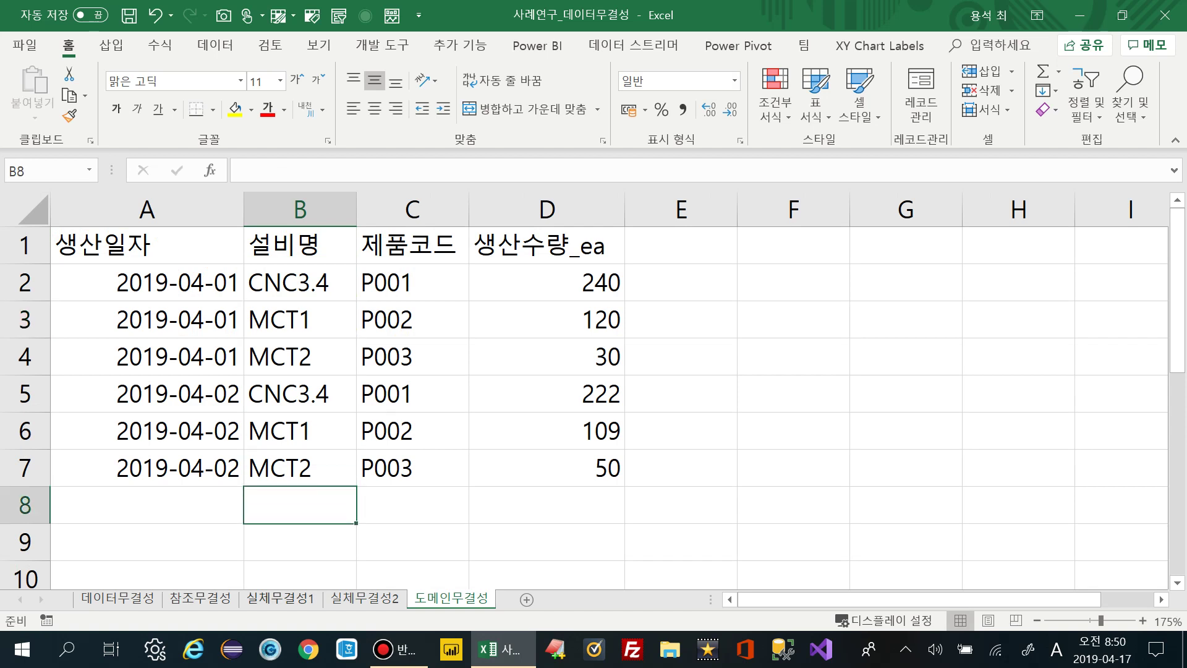
click(280, 599)
click(94, 274)
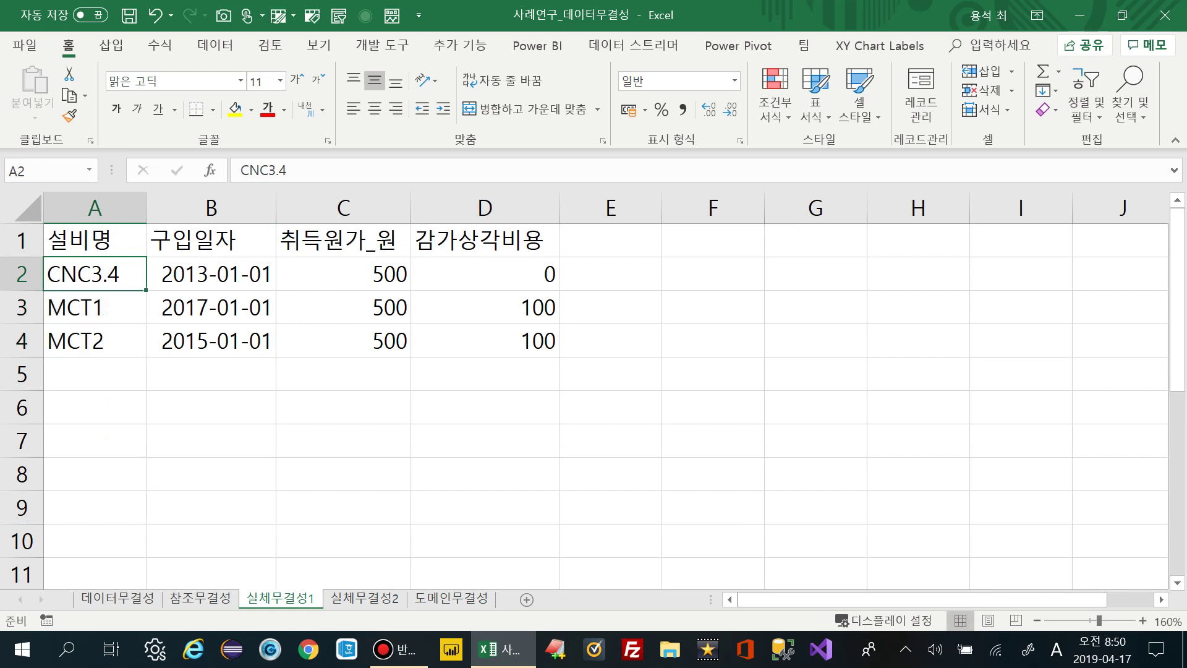
click(95, 374)
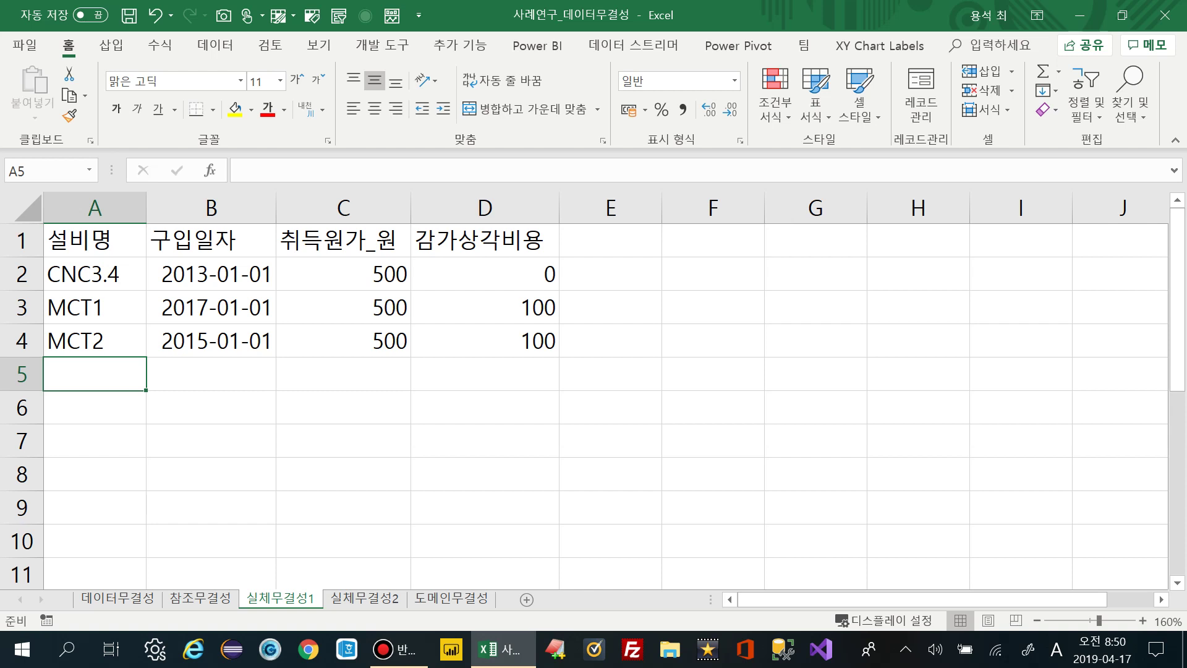
text(C)
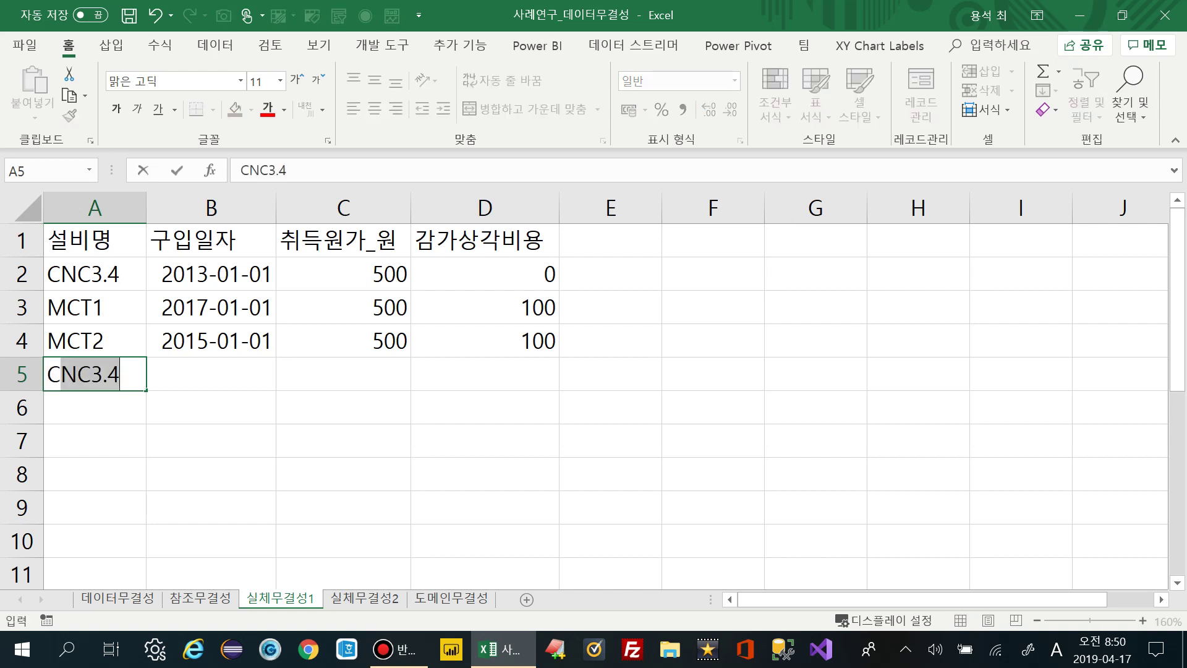
key(Tab)
Copy the first CNC3.4 record's purchase date, acquisition cost and depreciation from B2:D2 into B5:D5.
drag(211, 274, 484, 274)
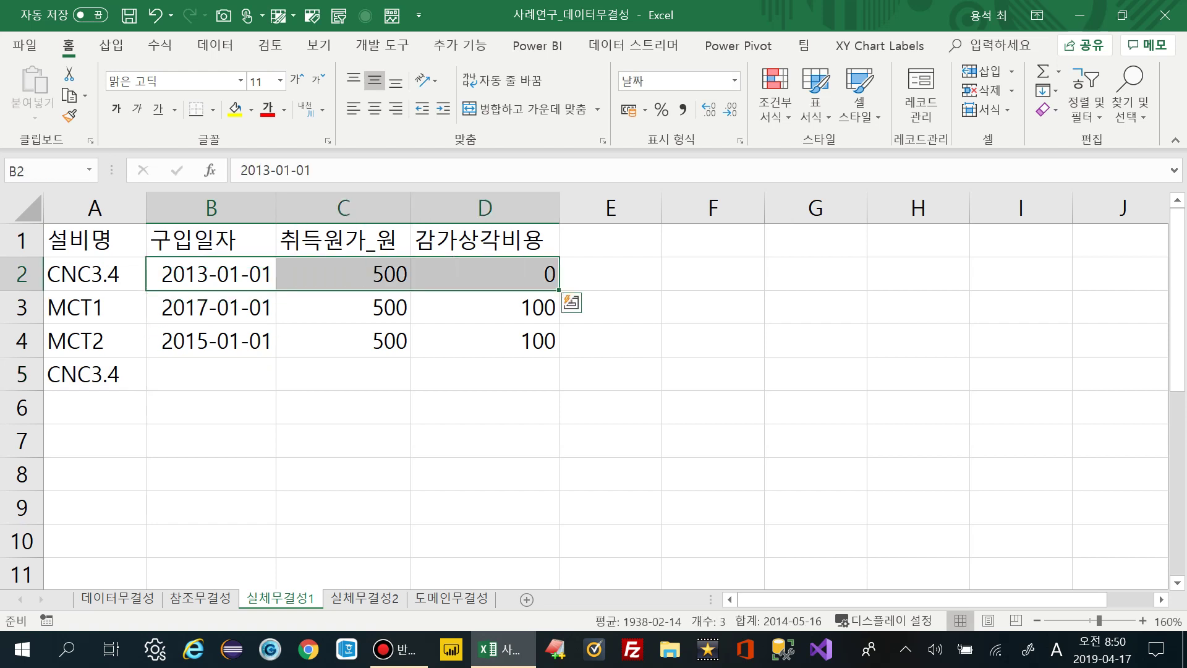
key(ctrl+c)
click(211, 374)
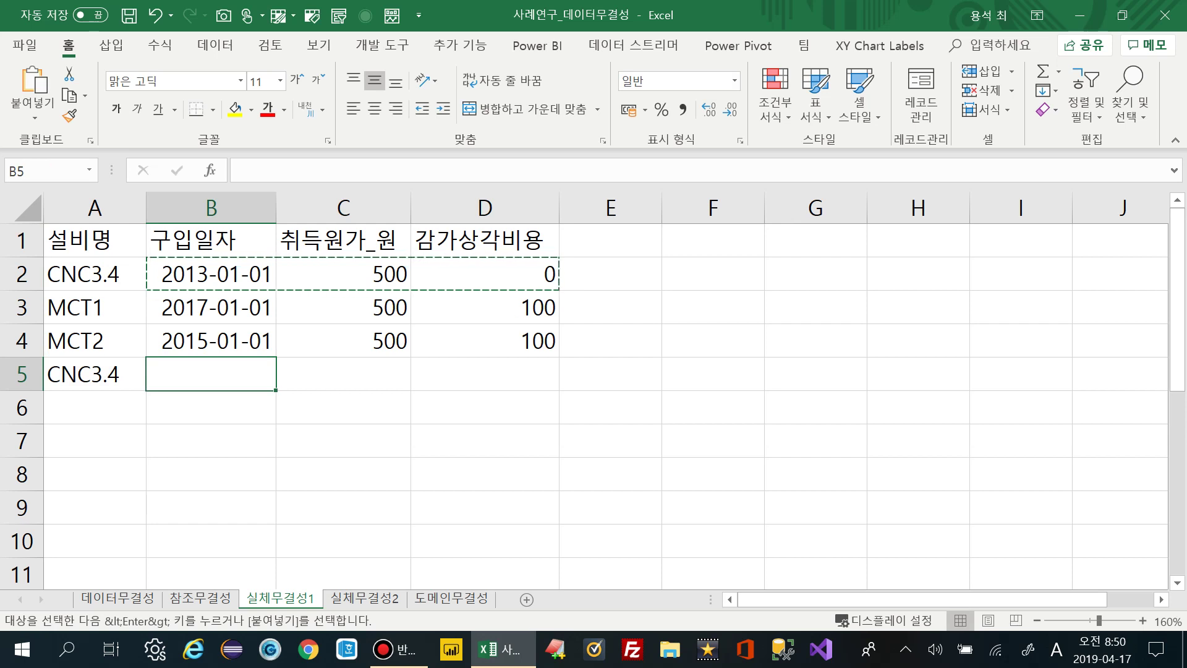
key(ctrl+v)
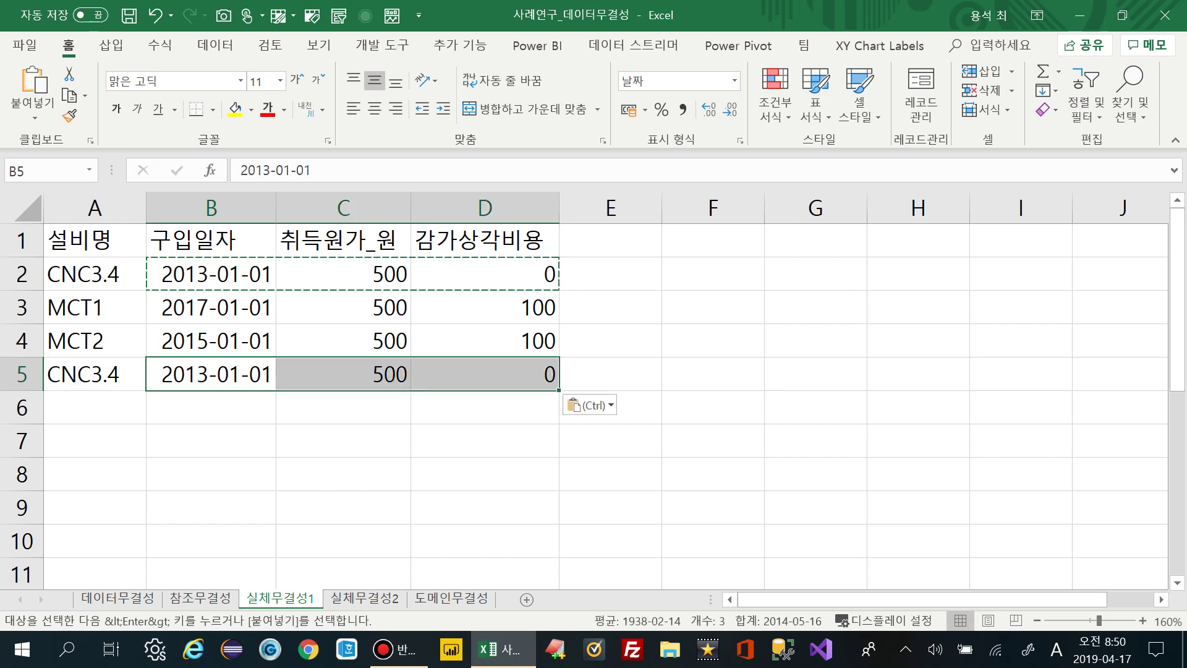
Change the purchase date in B5 to 2014-01-01.
click(210, 374)
double_click(196, 374)
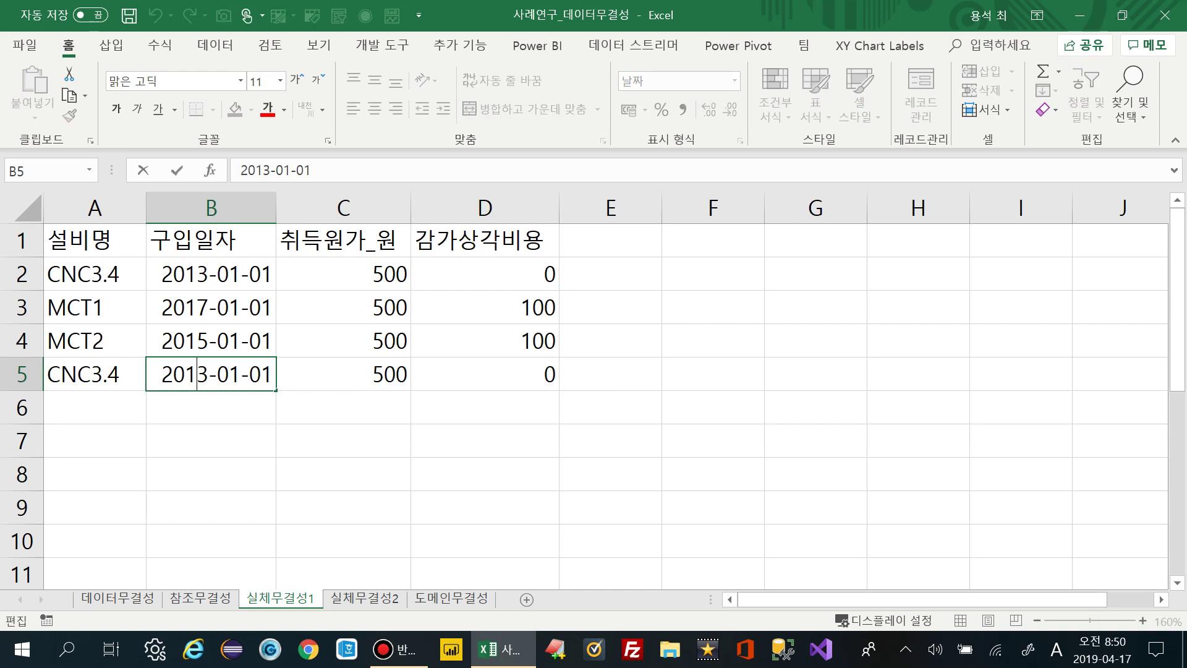
key(Delete)
text(4)
key(Return)
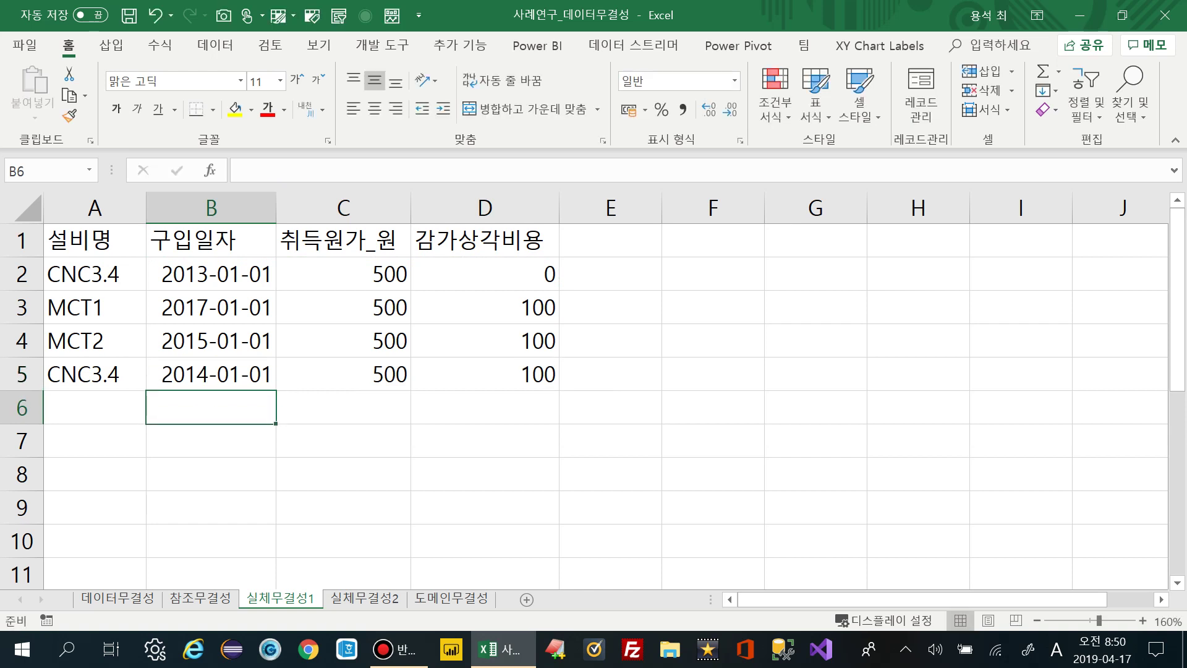
Compare the CNC3.4 names in A2 and A5, and inspect the depreciation formula in D5.
click(95, 274)
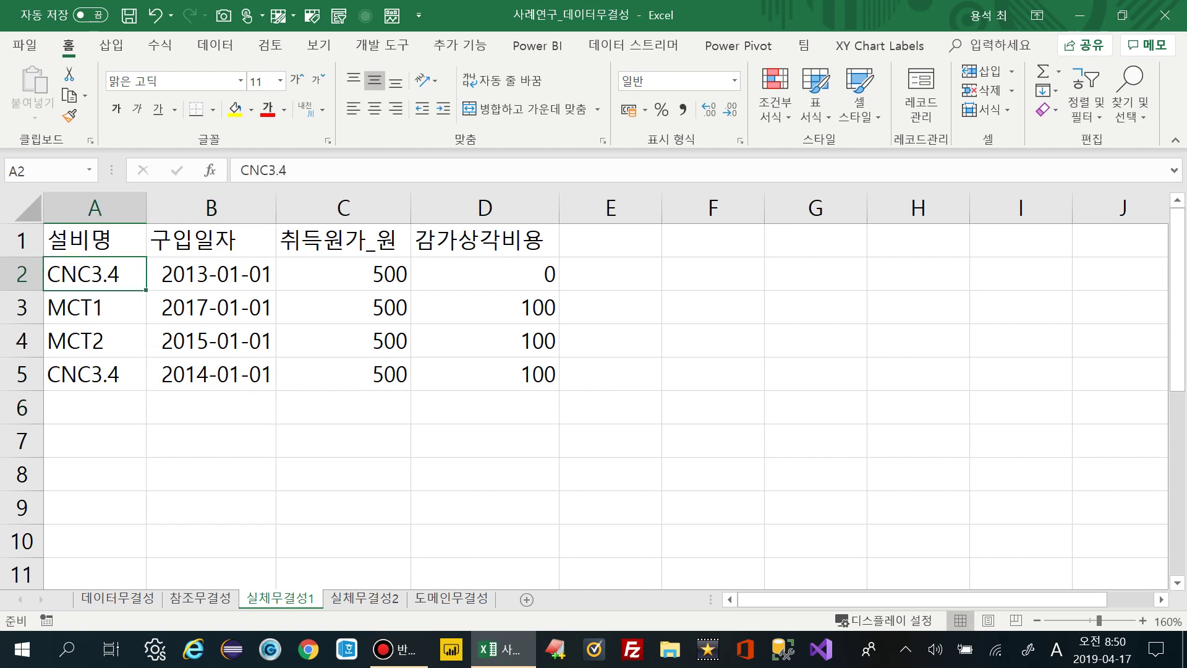
click(95, 374)
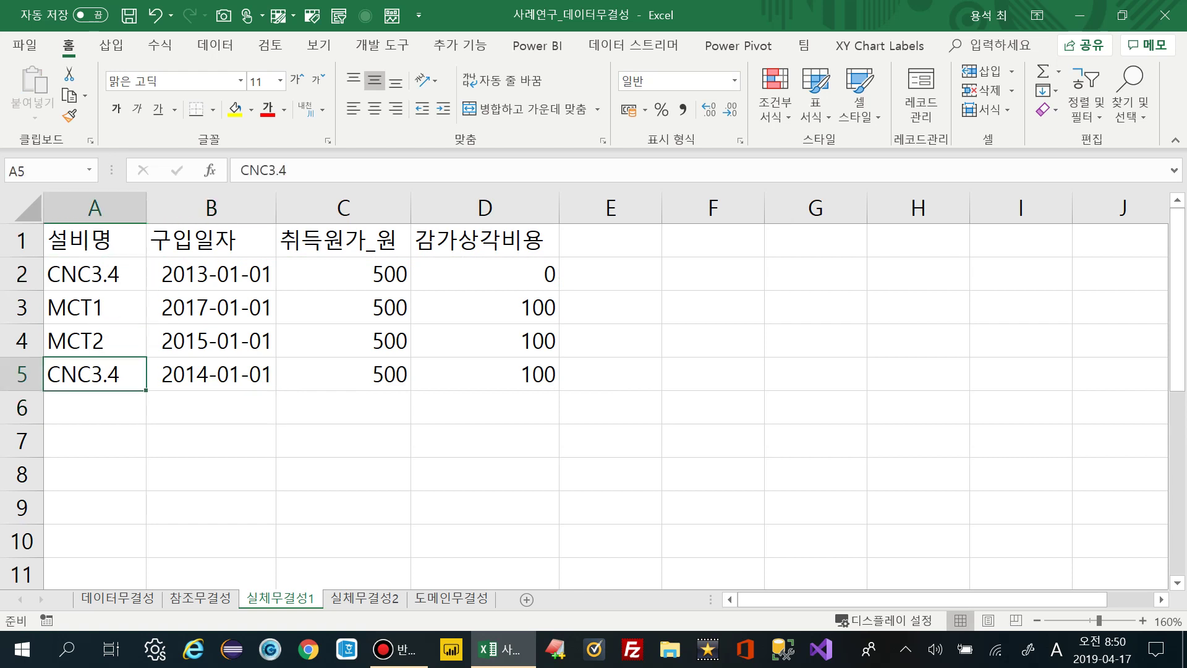
key(Right)
key(Right)
key(Right)
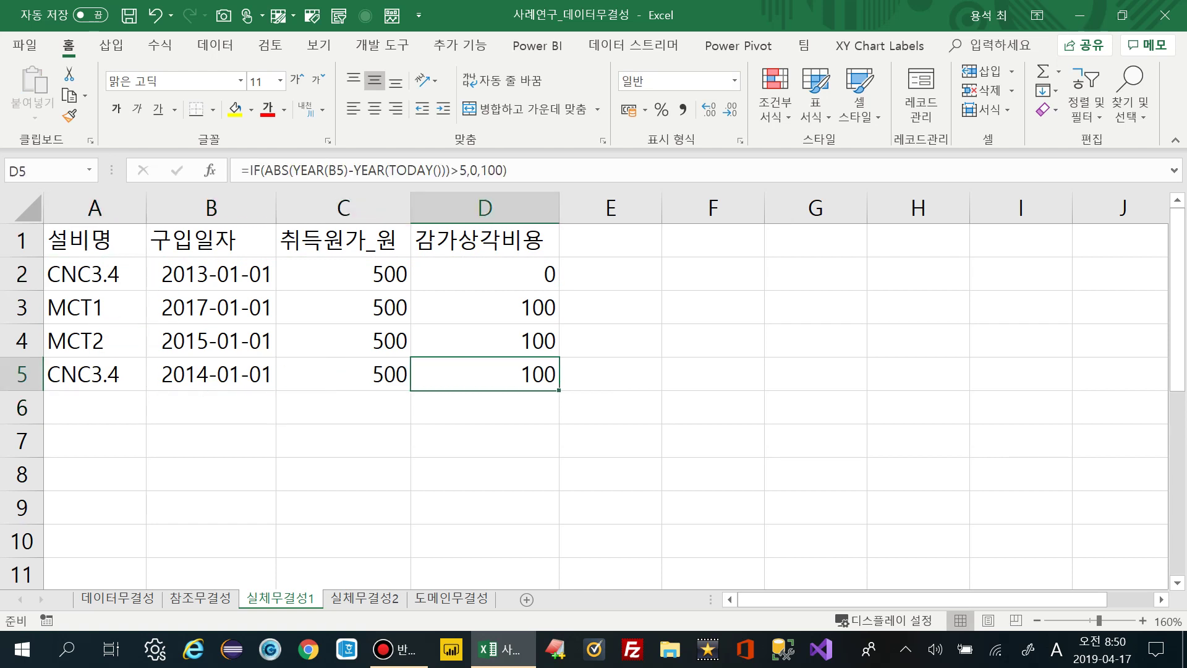
click(94, 374)
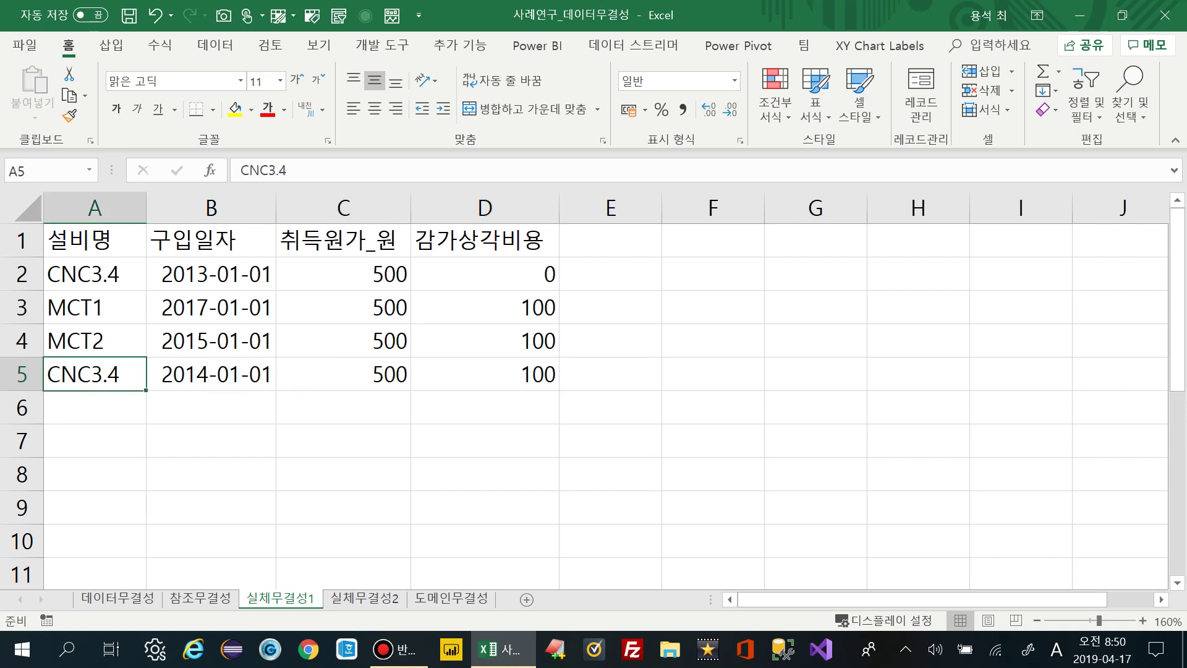
click(95, 274)
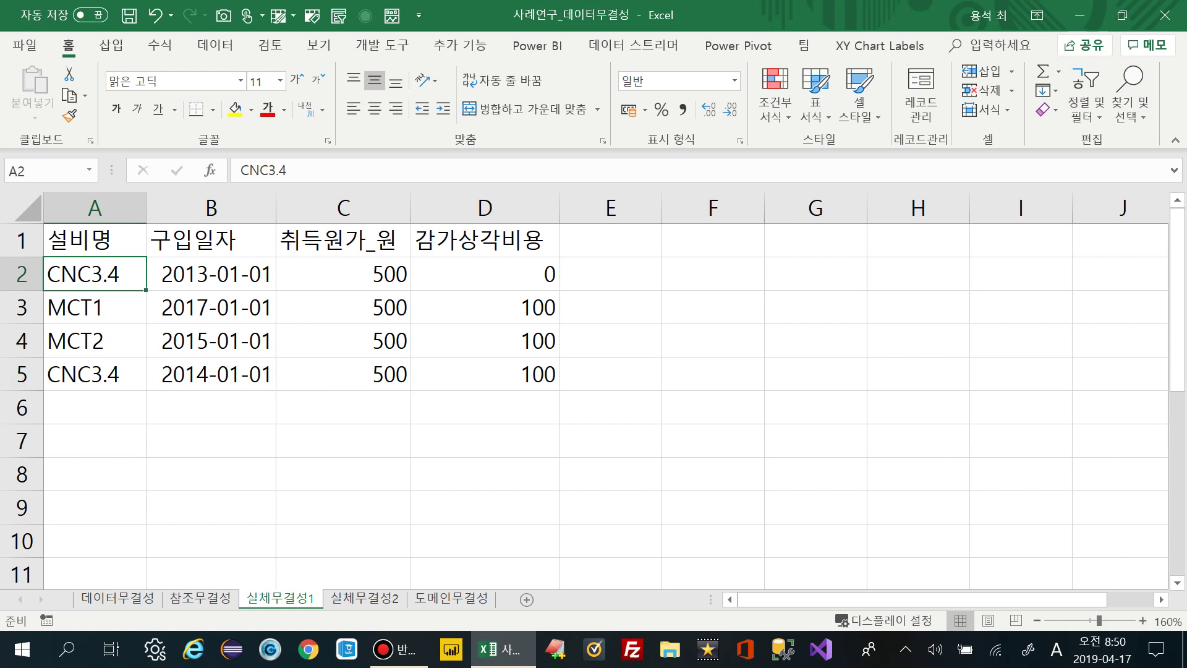
Make the duplicate equipment names unique by setting A2 to CNC3.4.1 and A5 to CNC3.4.2.
key(F2)
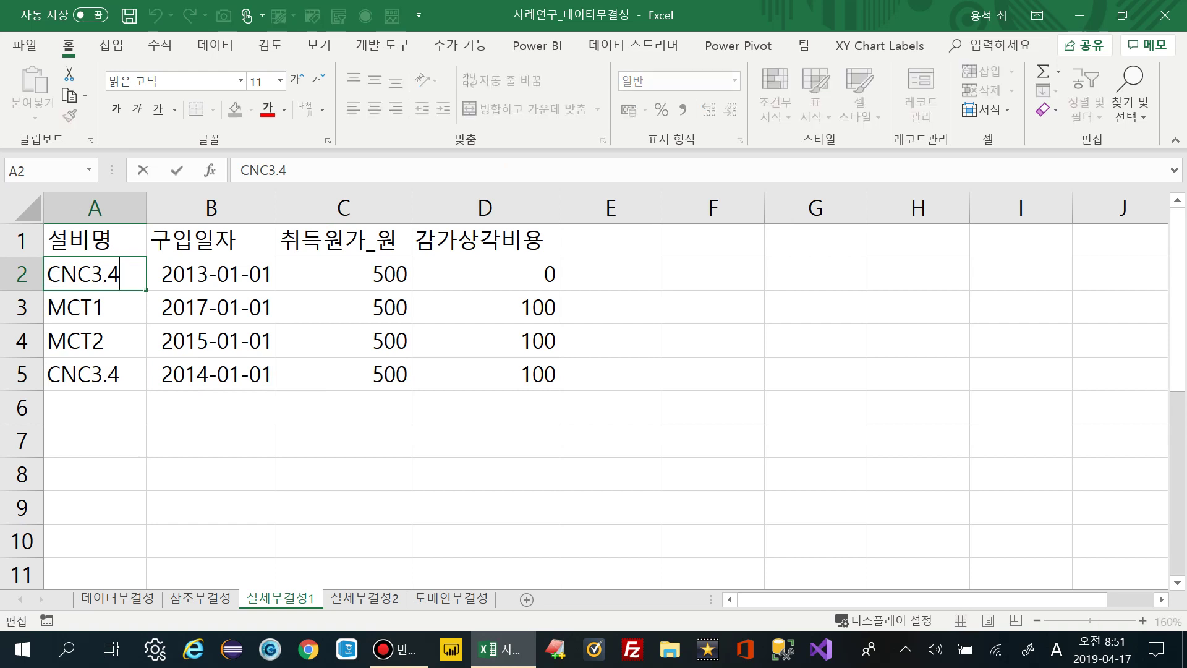
text(.1)
key(Return)
key(Down)
key(Down)
key(F2)
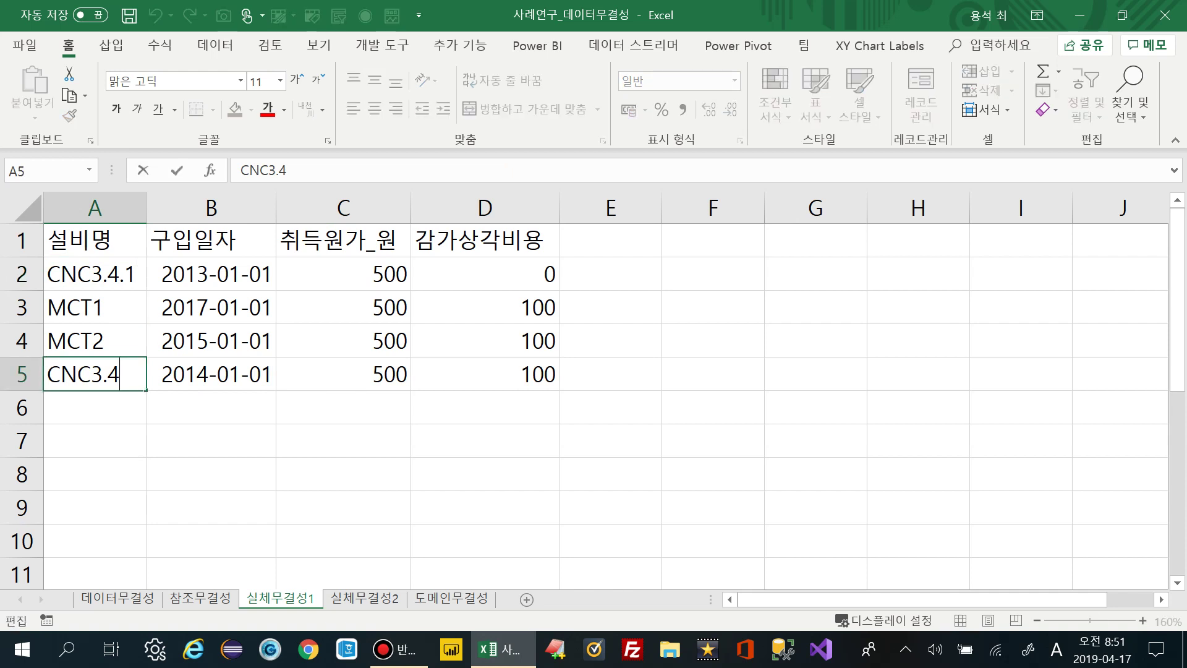
text(.2)
key(Return)
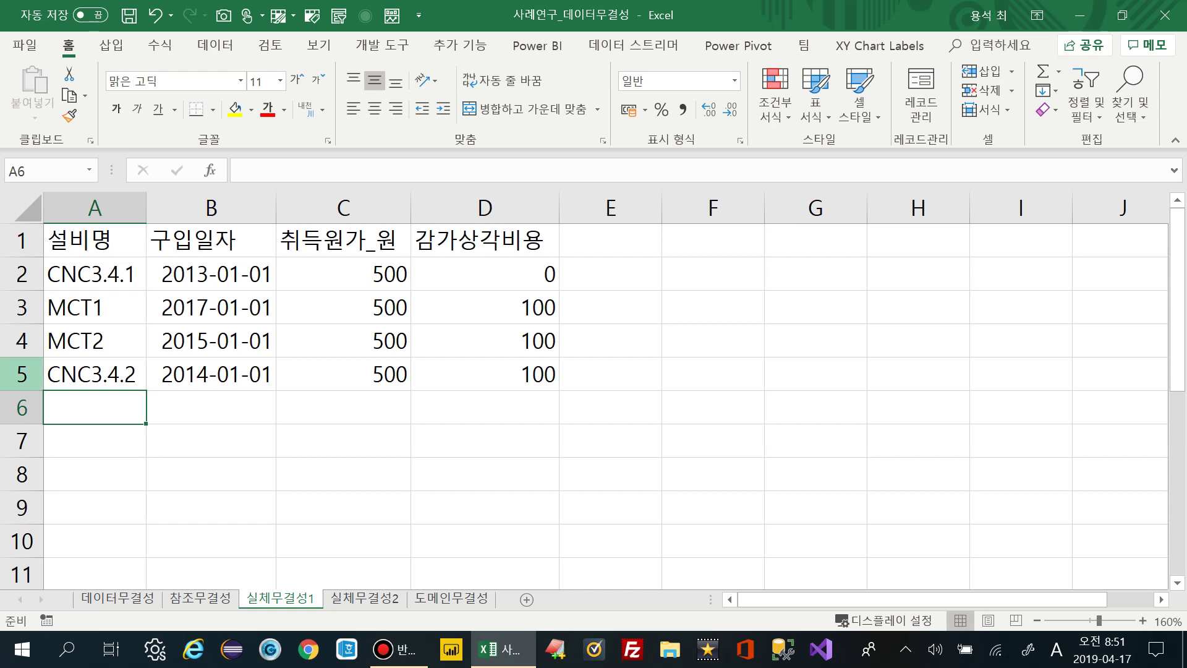
Clear the contents of row 5 and restore the equipment name in A2 to CNC3.4.
click(22, 374)
right_click(22, 374)
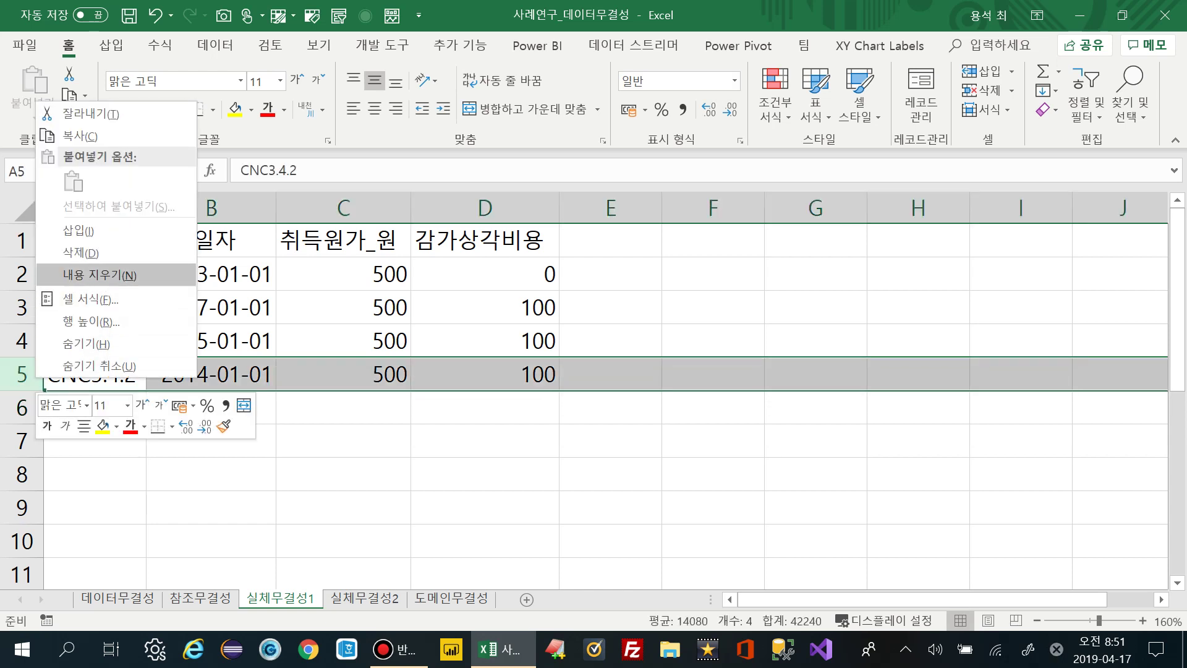
click(99, 275)
double_click(125, 273)
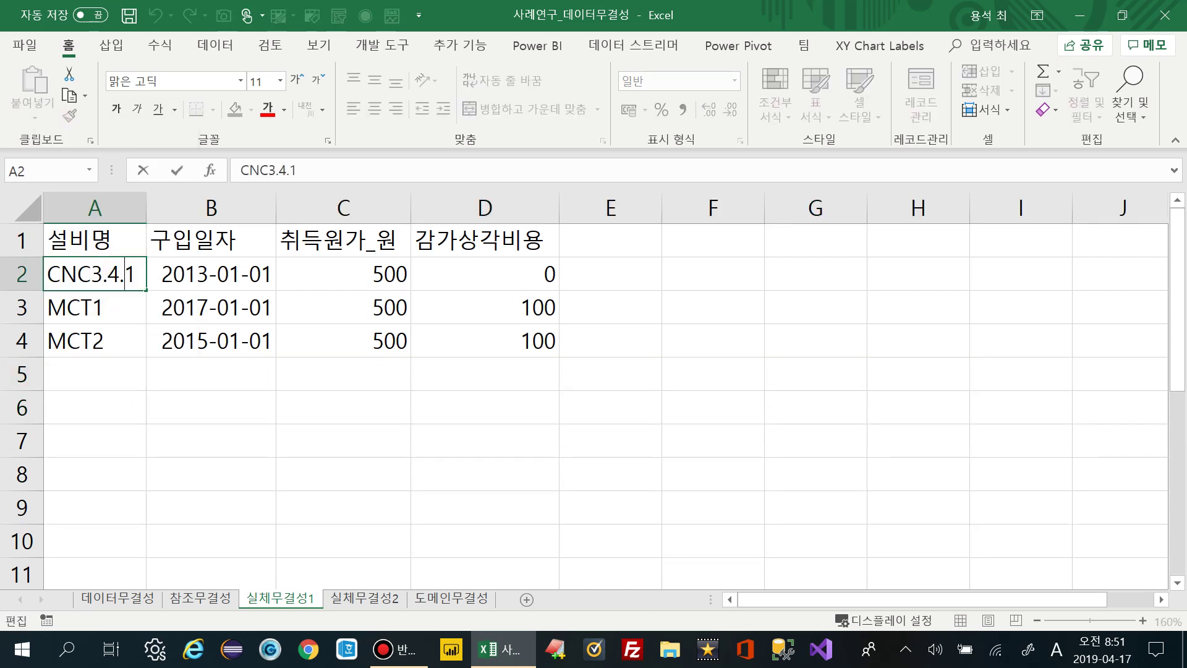
drag(136, 273, 119, 274)
key(BackSpace)
click(210, 208)
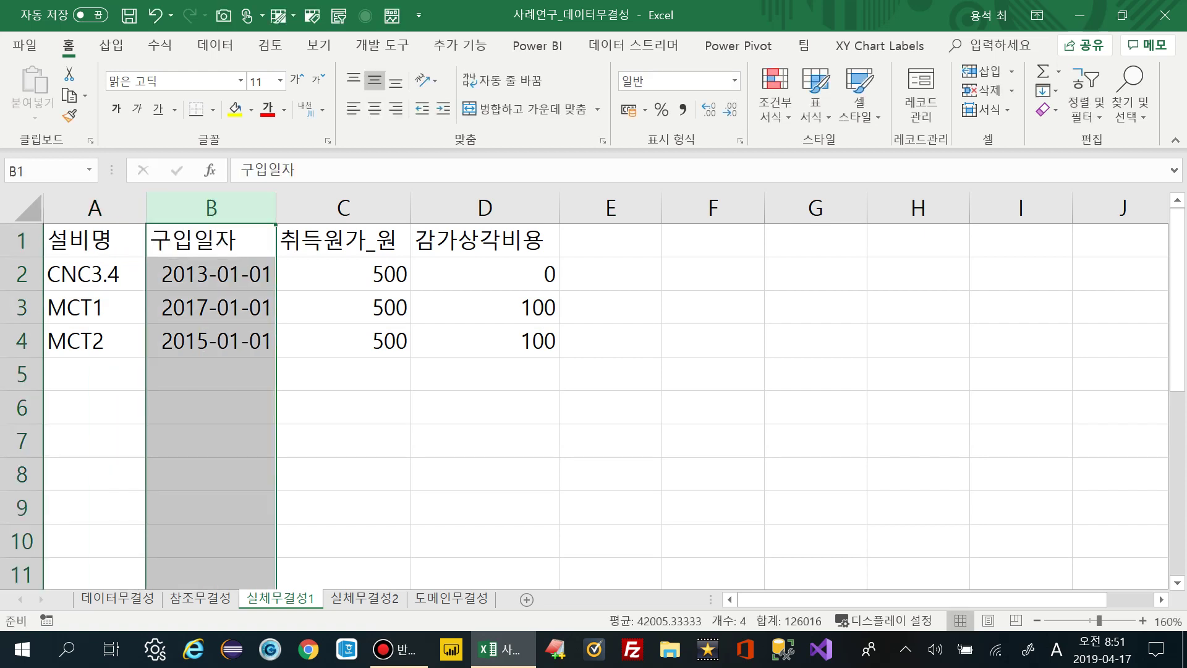
Examine the whole CNC3.4 record in row 2, its name in A2 and the empty cell A5.
click(22, 274)
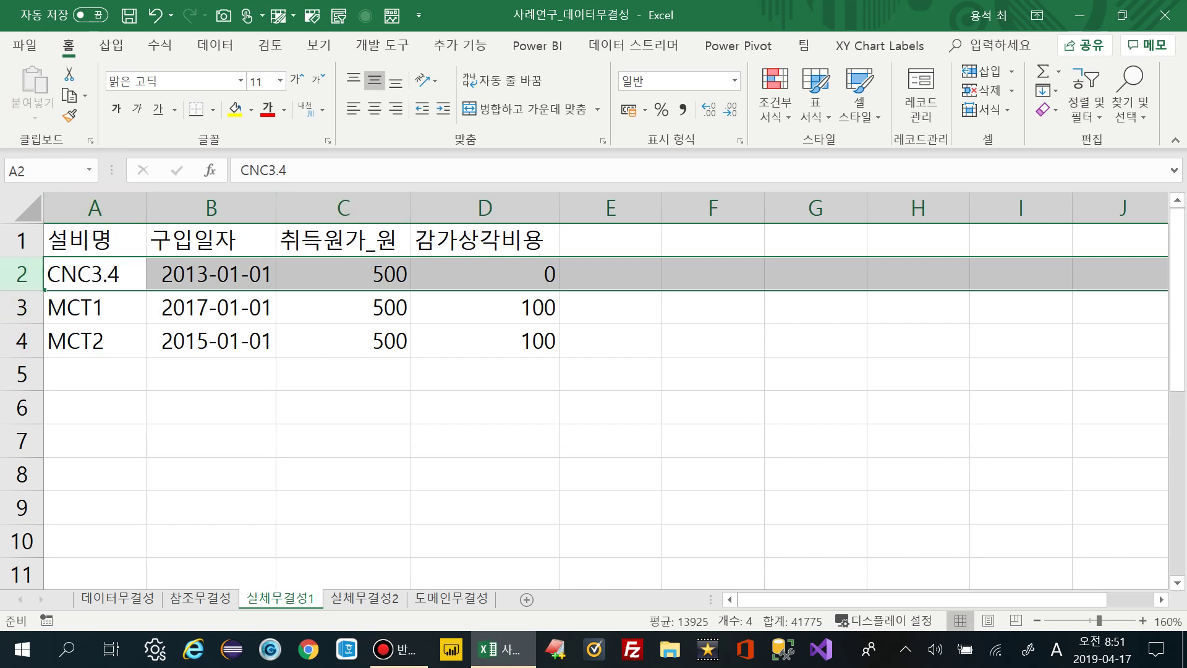
click(95, 274)
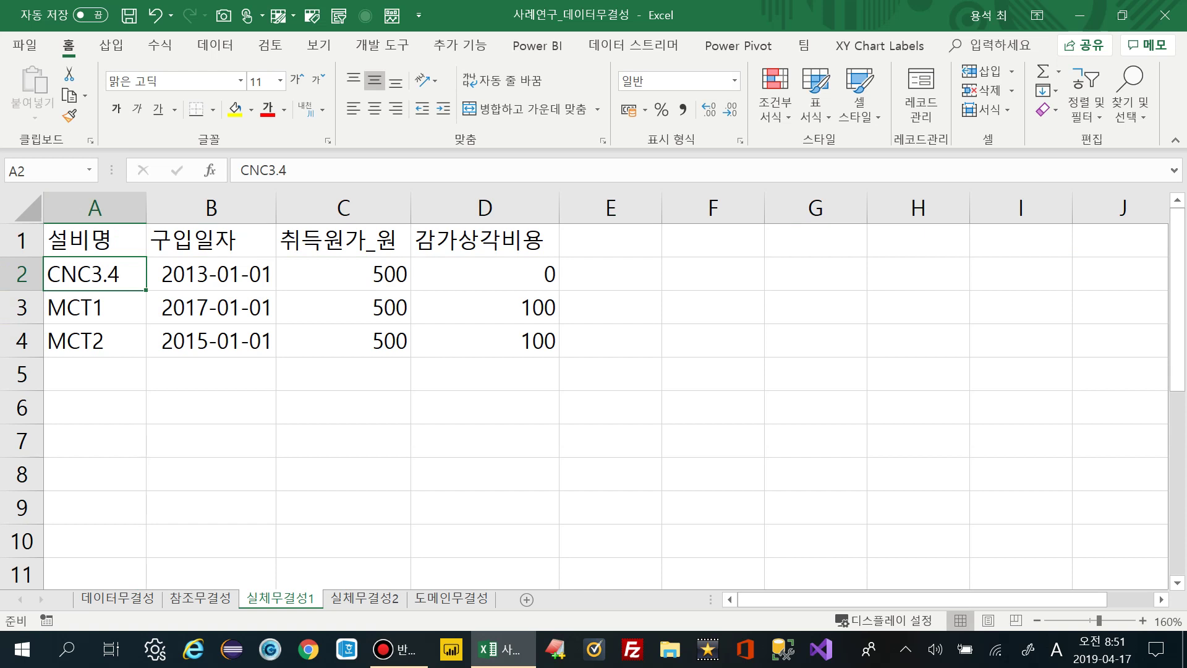
click(95, 374)
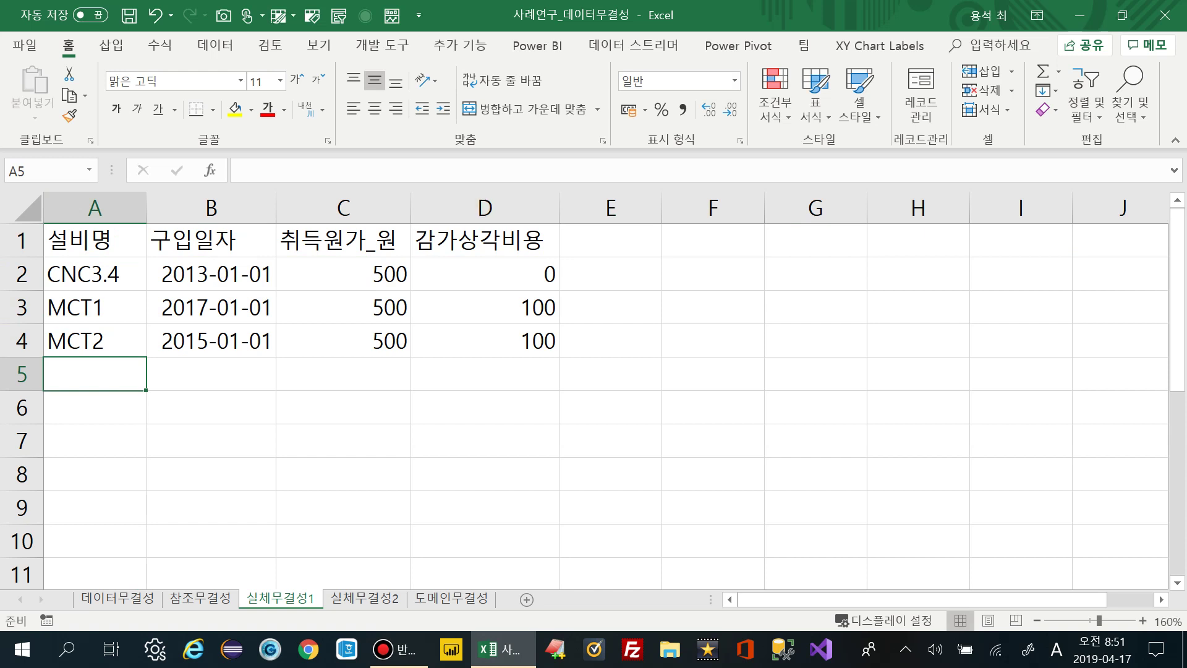
Examine the product codes in A2:A4 of the 실체무결성2 sheet and the P001 record in A2:C2.
click(363, 598)
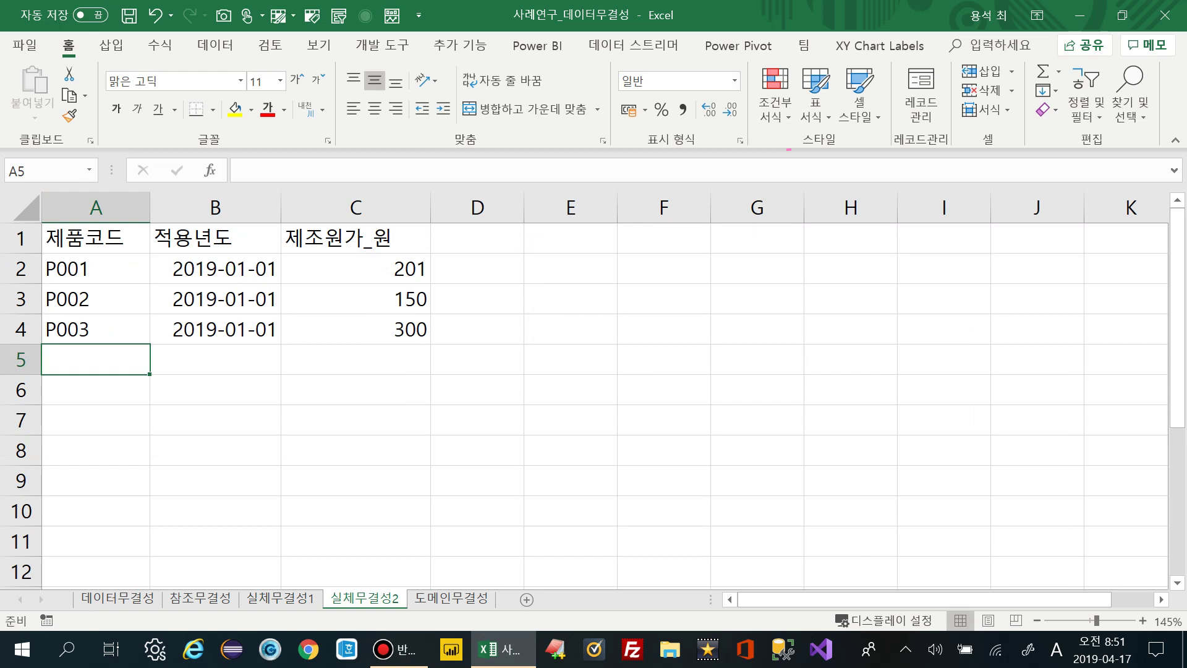
click(96, 268)
click(96, 299)
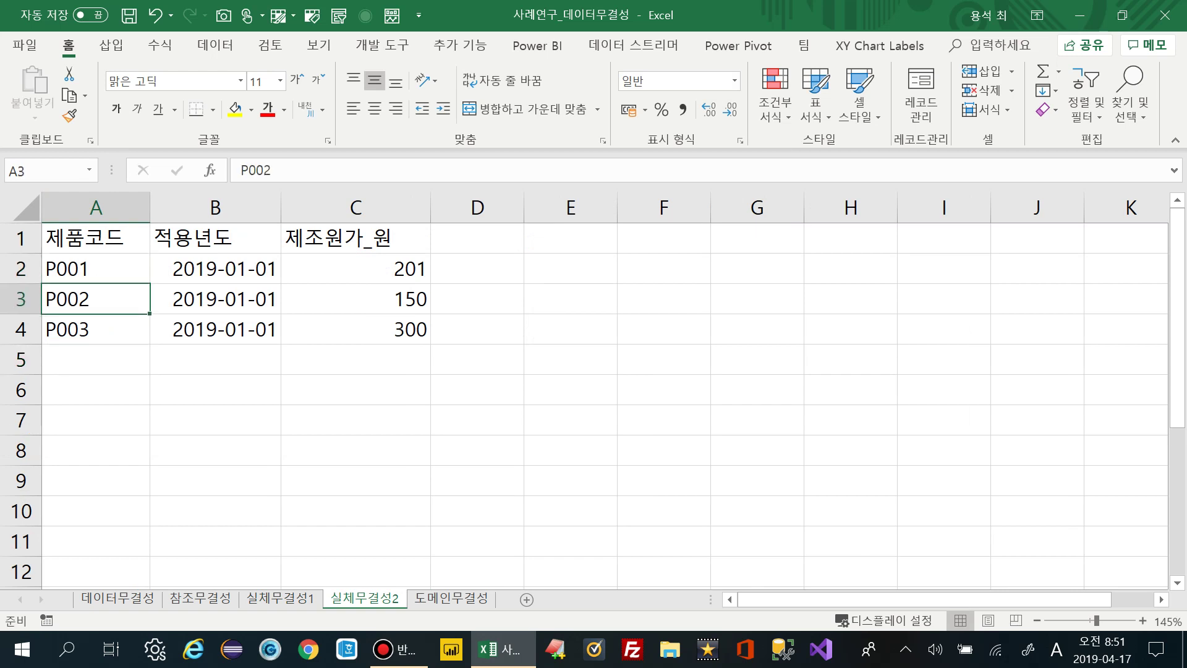
click(96, 329)
drag(96, 268, 396, 269)
right_click(287, 269)
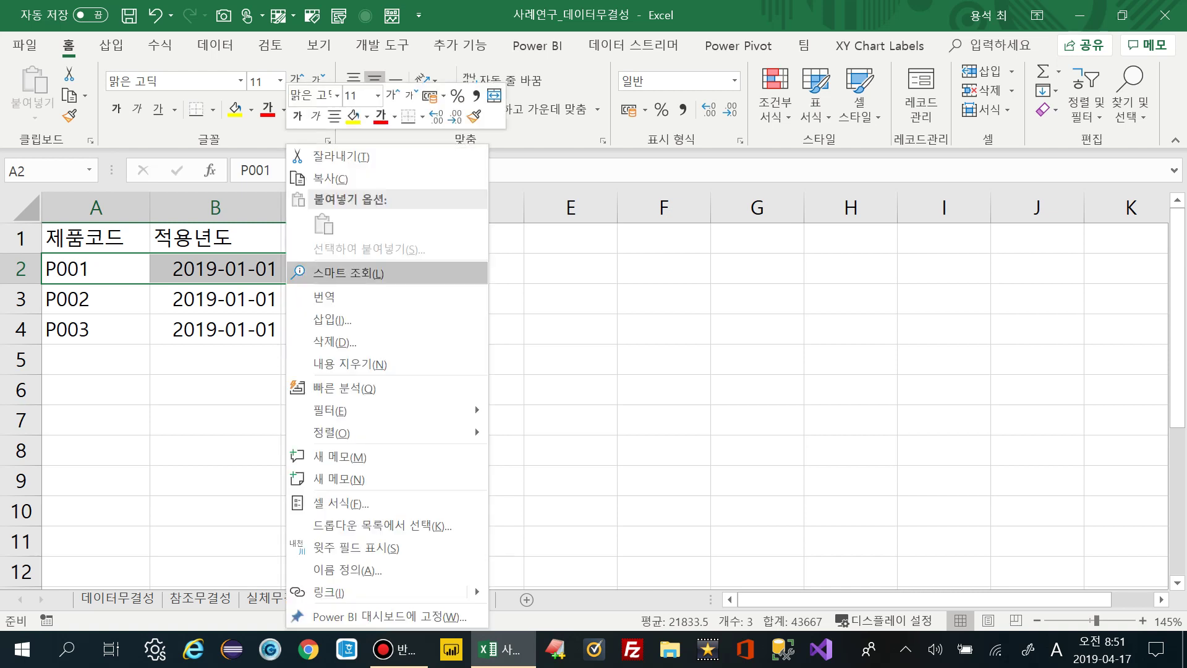
key(Escape)
Inspect the P001 code in A2 against the empty cell A5, and highlight all product records in A2:C4.
click(96, 360)
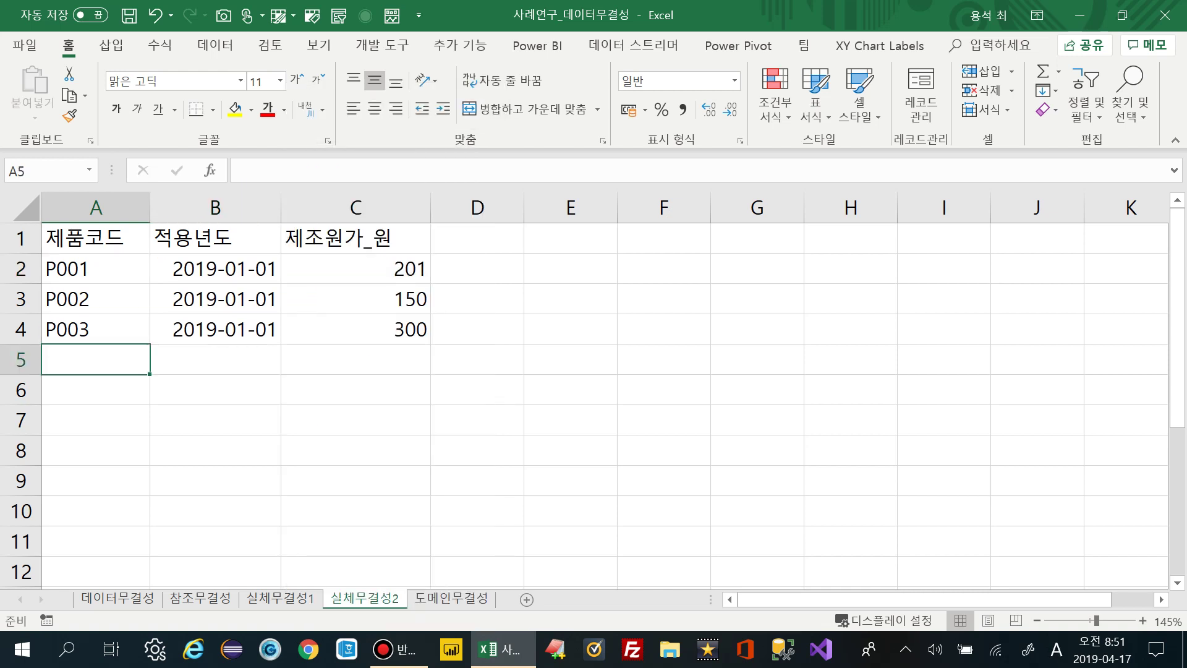
click(96, 269)
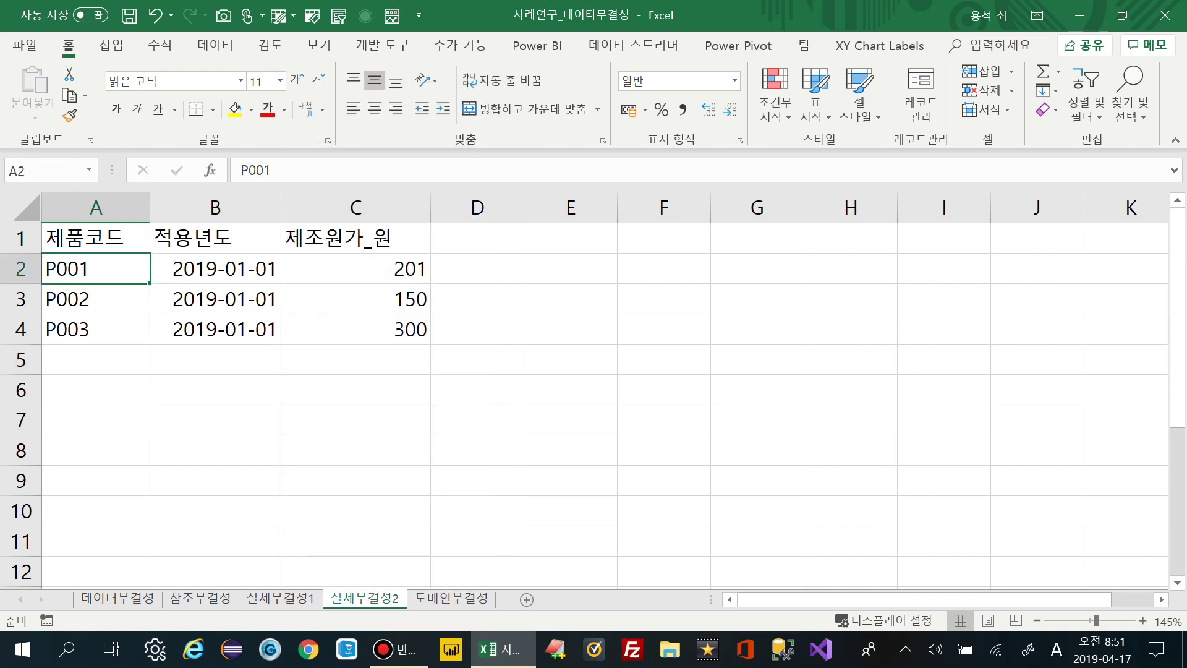
click(96, 360)
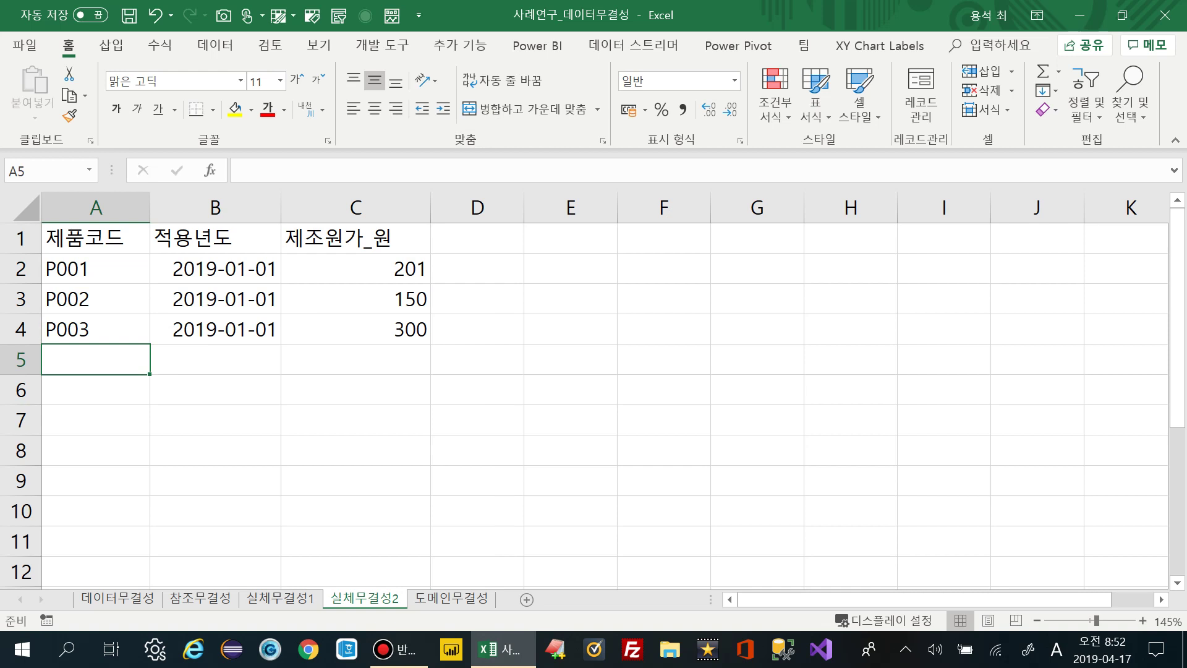
drag(96, 269, 395, 329)
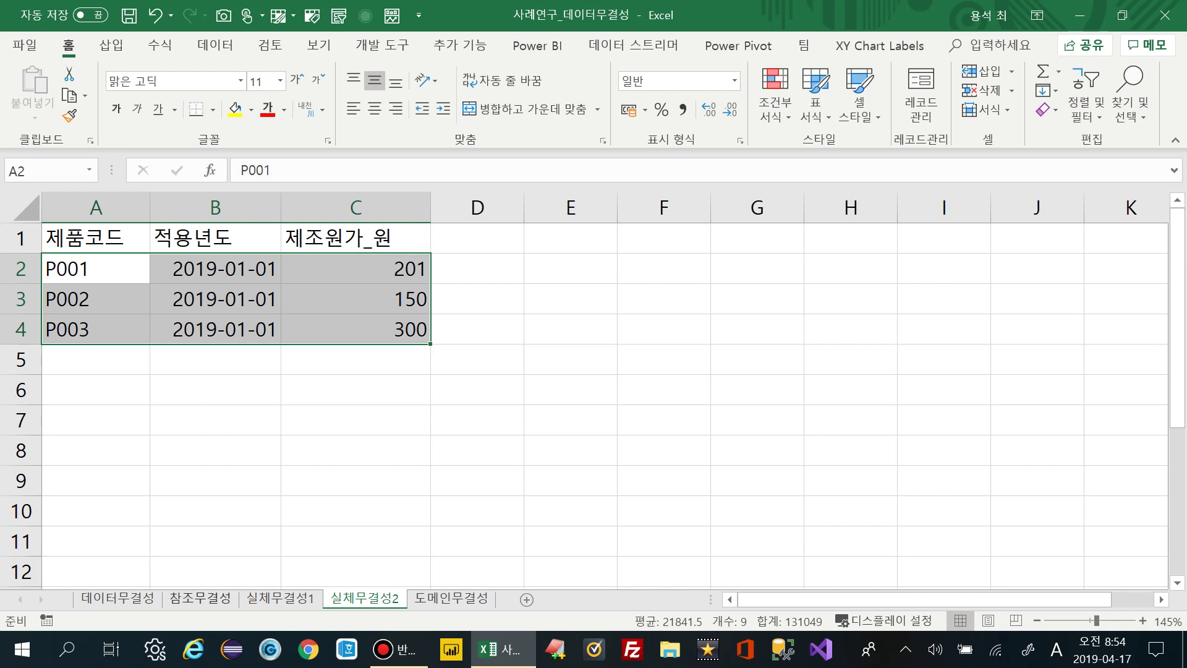
Look over the 참조무결성 and 실체무결성2 sheets, and bring up the production records on the 도메인무결성 sheet.
click(200, 599)
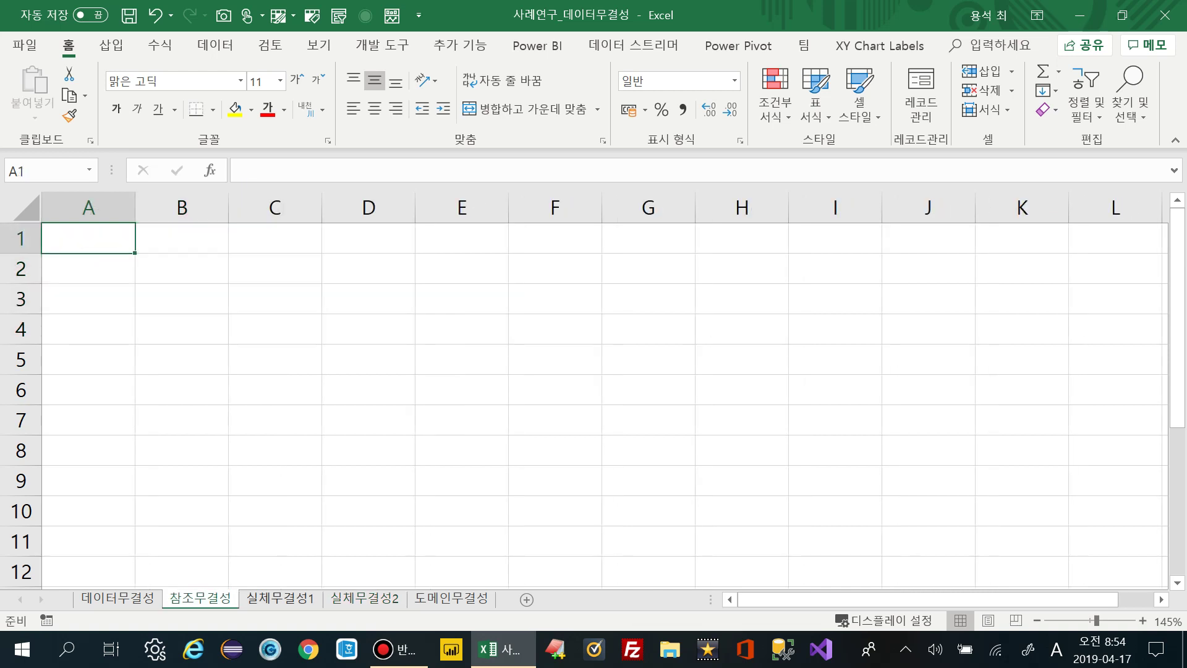
click(350, 598)
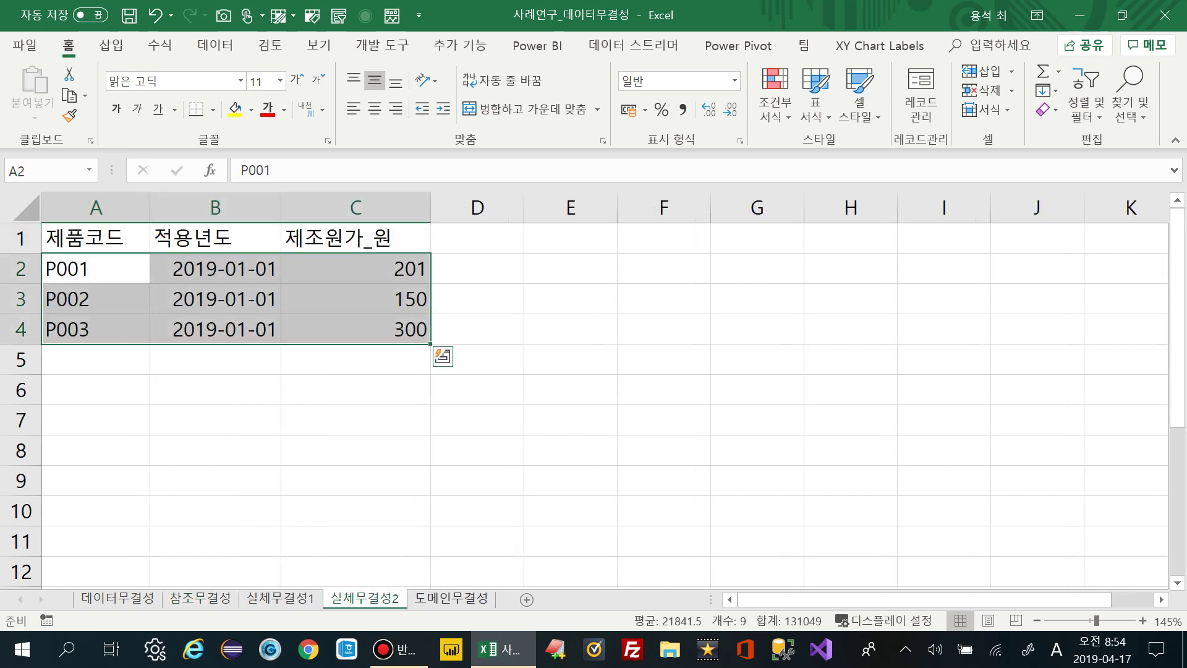
key(ctrl+Page_Down)
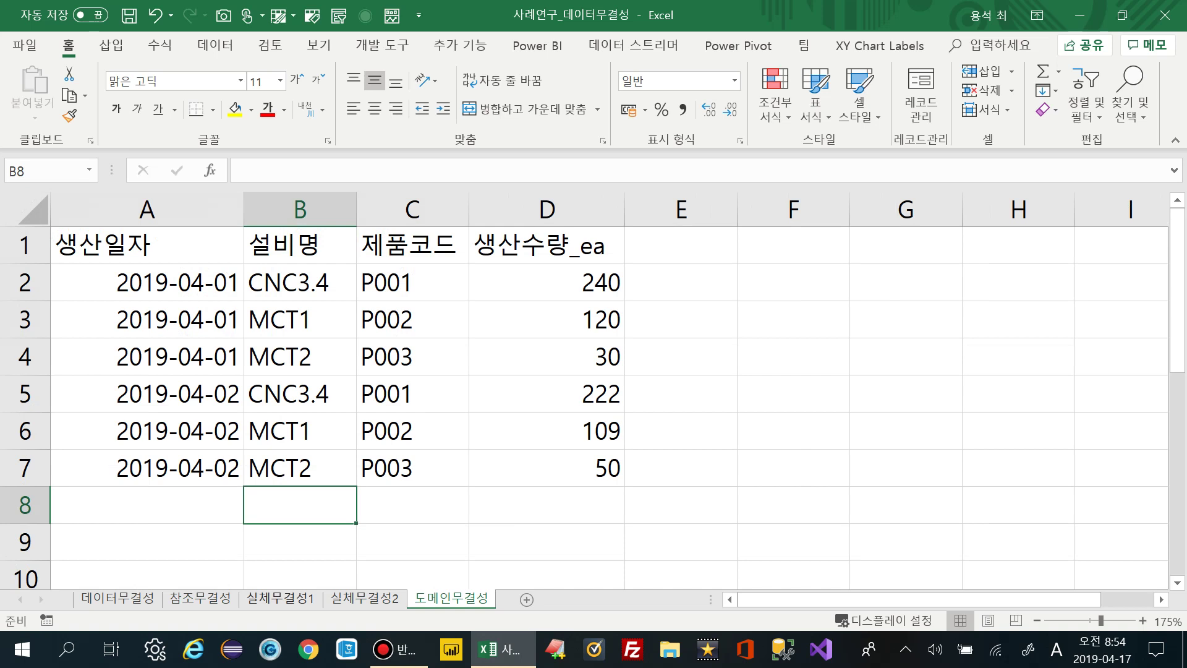
Highlight the whole equipment table A1:D4 on the 실체무결성1 sheet to examine the equipment records.
key(ctrl+Page_Up)
key(ctrl+Page_Up)
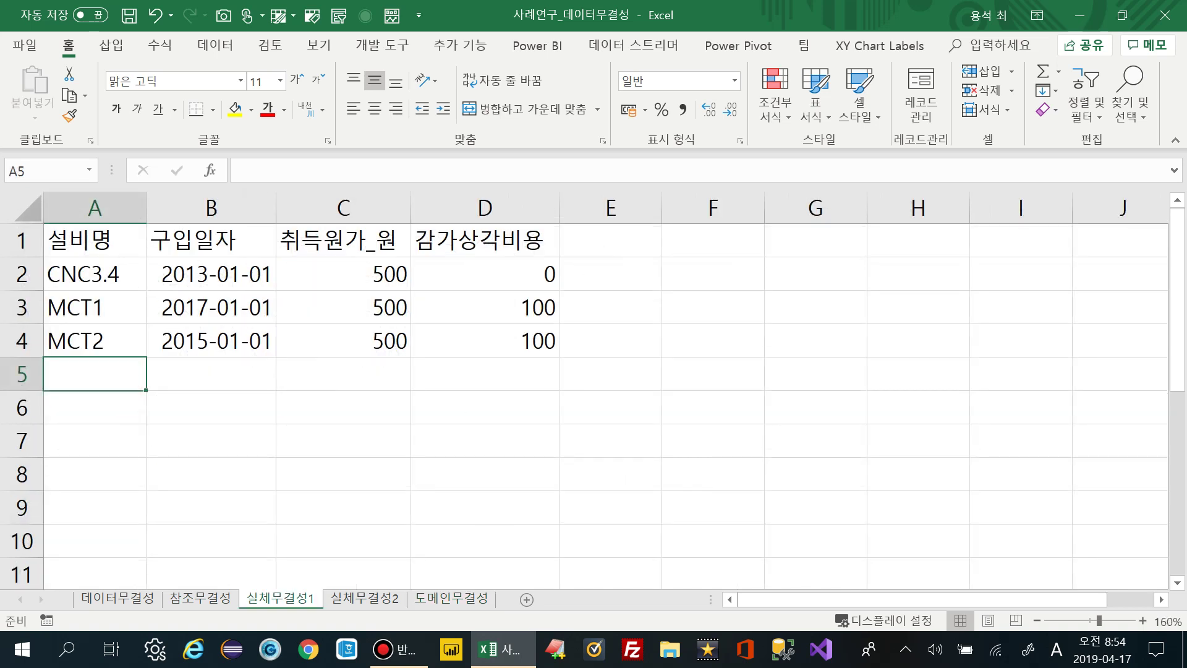
key(Up)
key(Up)
key(Up)
key(Up)
key(shift+Down)
key(shift+Down)
key(shift+Down)
key(shift+Right)
key(shift+Right)
key(shift+Right)
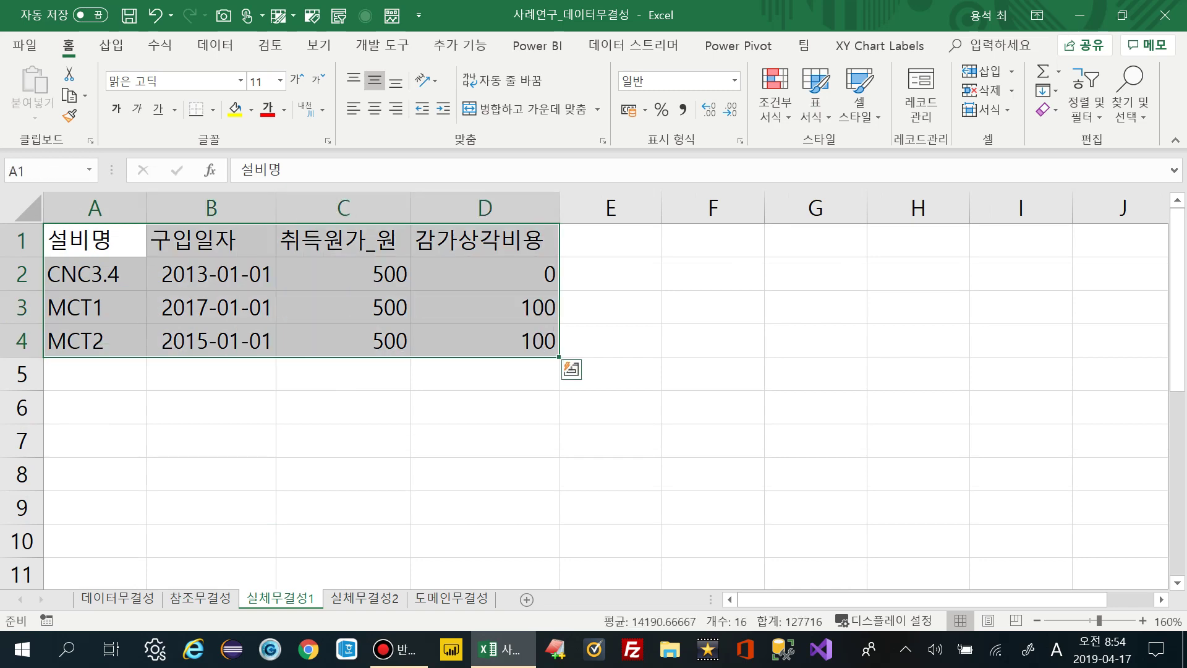
Highlight the production records A1:D7 on the 도메인무결성 sheet and compare them with the equipment table on 실체무결성1.
key(ctrl+Page_Down)
key(ctrl+Page_Down)
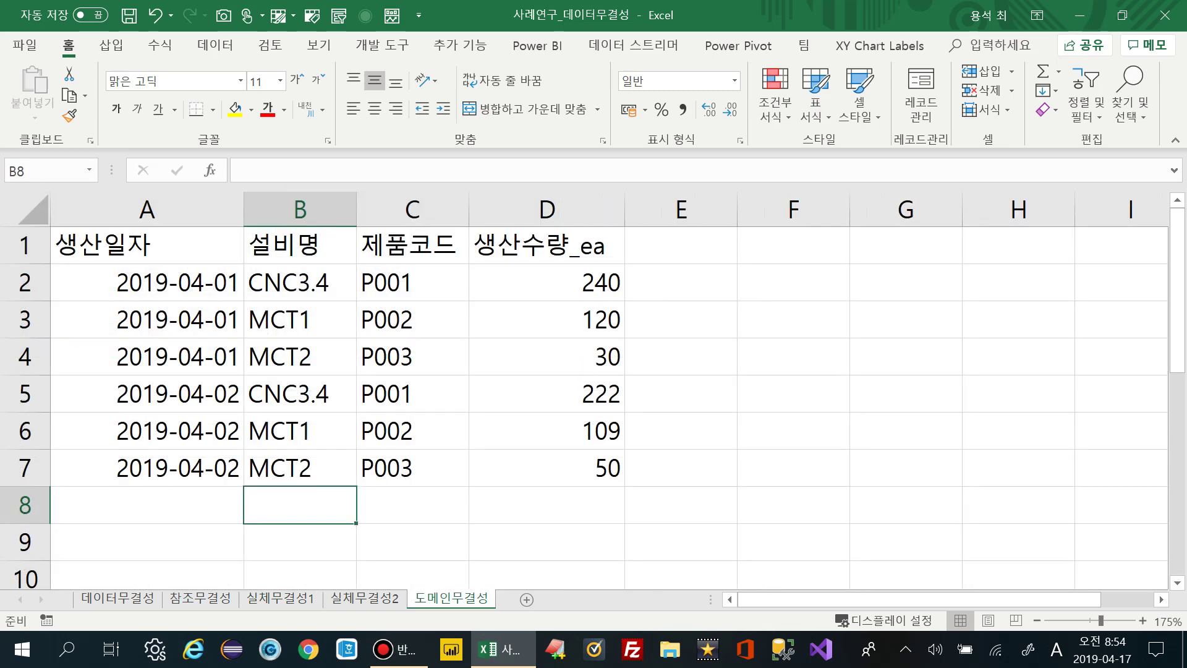
drag(147, 246, 557, 468)
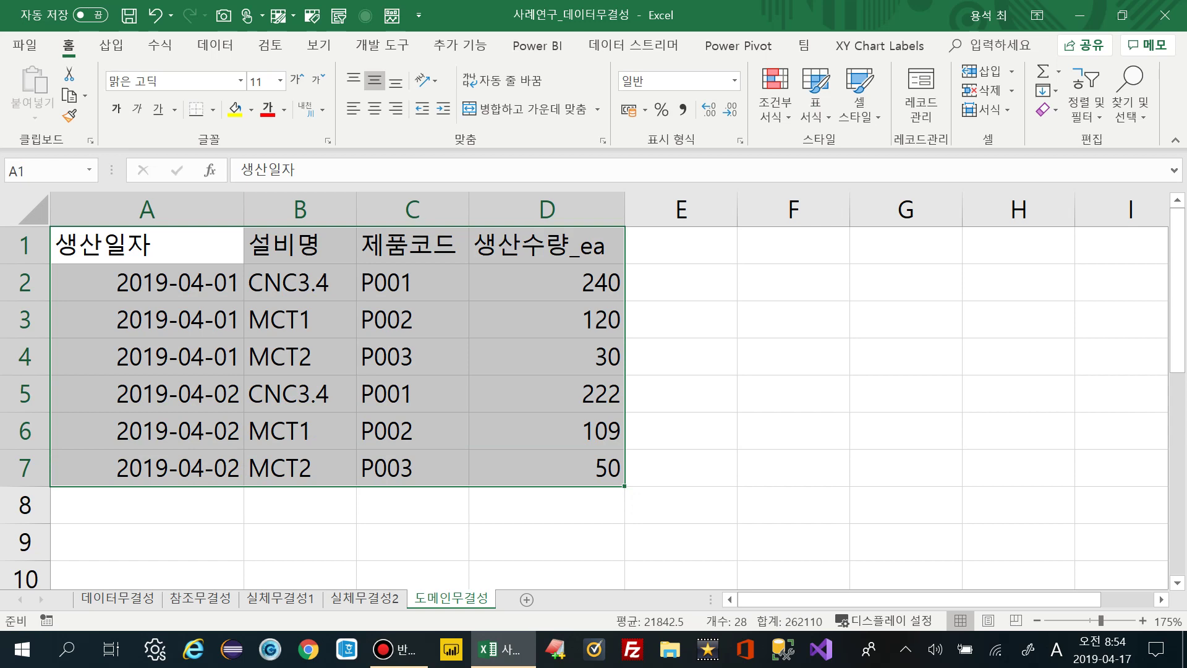
key(ctrl+Page_Up)
key(ctrl+Page_Up)
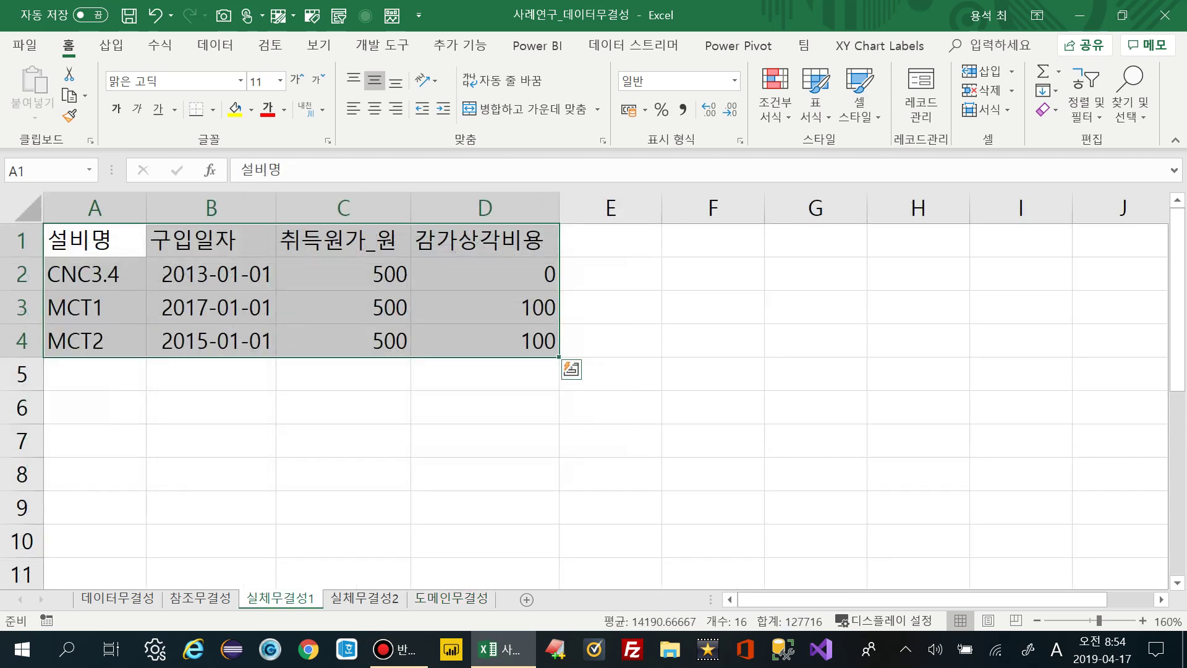
click(452, 598)
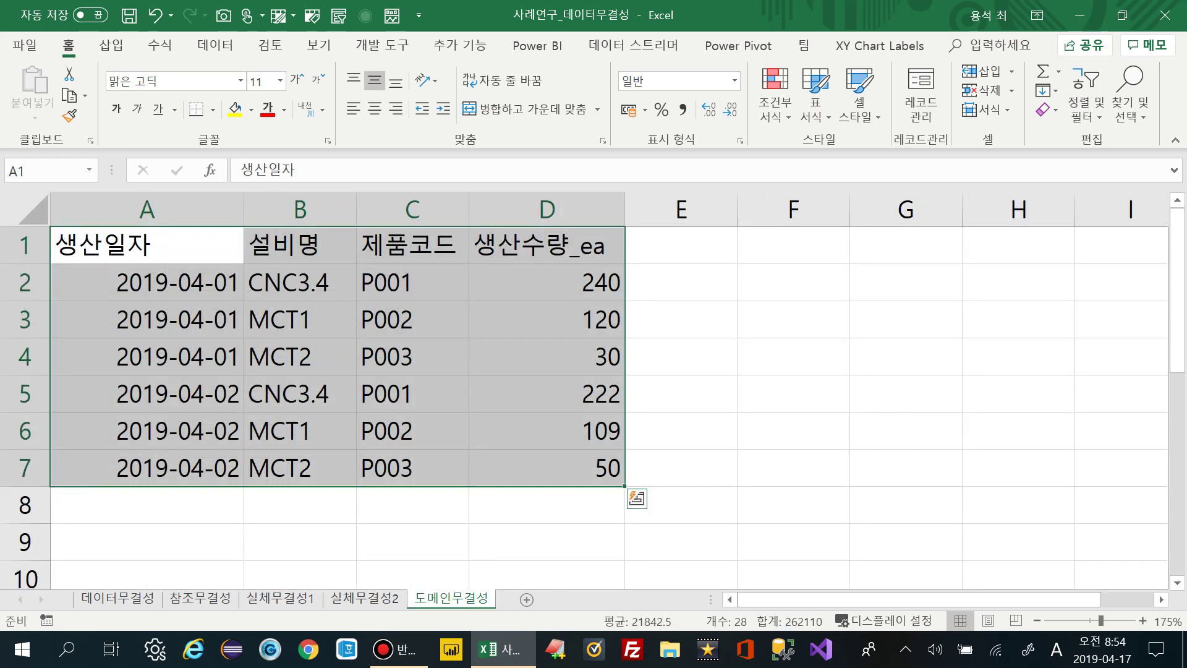
click(300, 505)
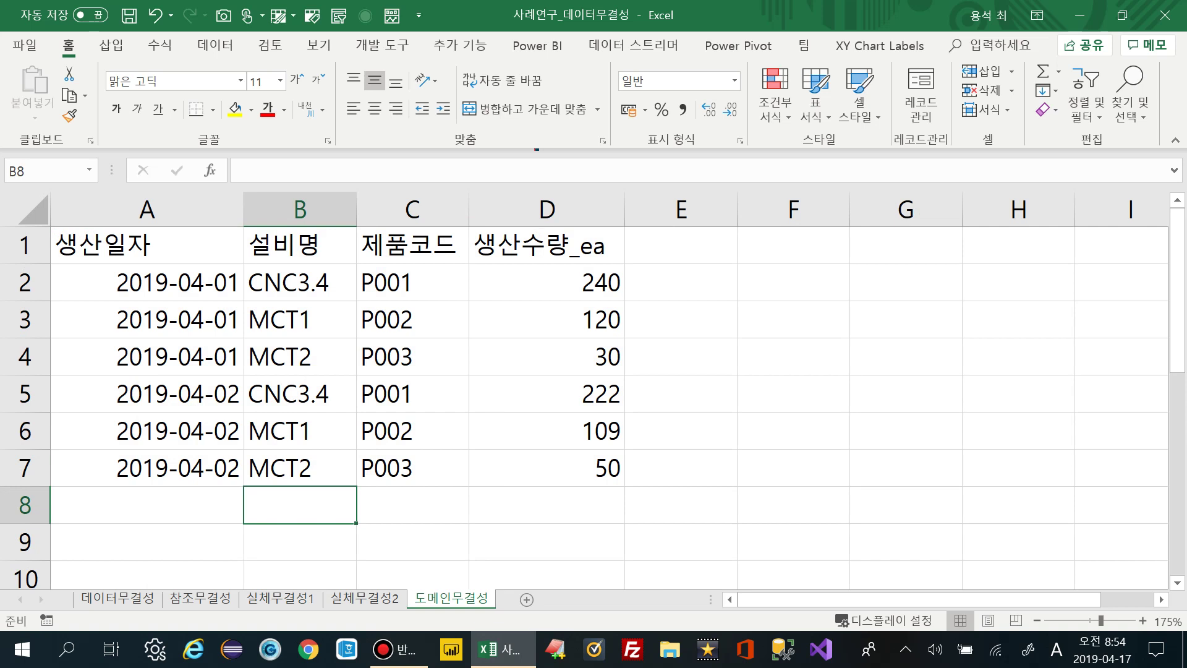
Change the equipment name in B2 of the 도메인무결성 sheet to CNC3.5.
double_click(334, 283)
key(BackSpace)
text(5)
key(Return)
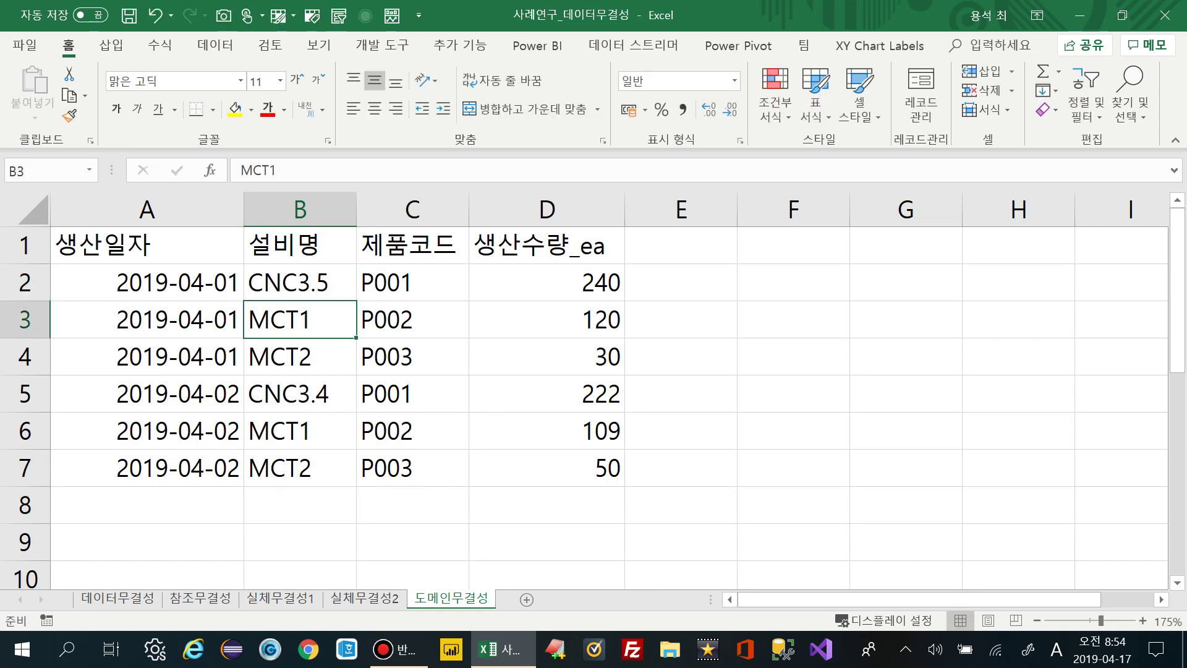
Compare the equipment name in B2 of 도메인무결성 with the name in A2 of the 실체무결성1 sheet.
click(300, 283)
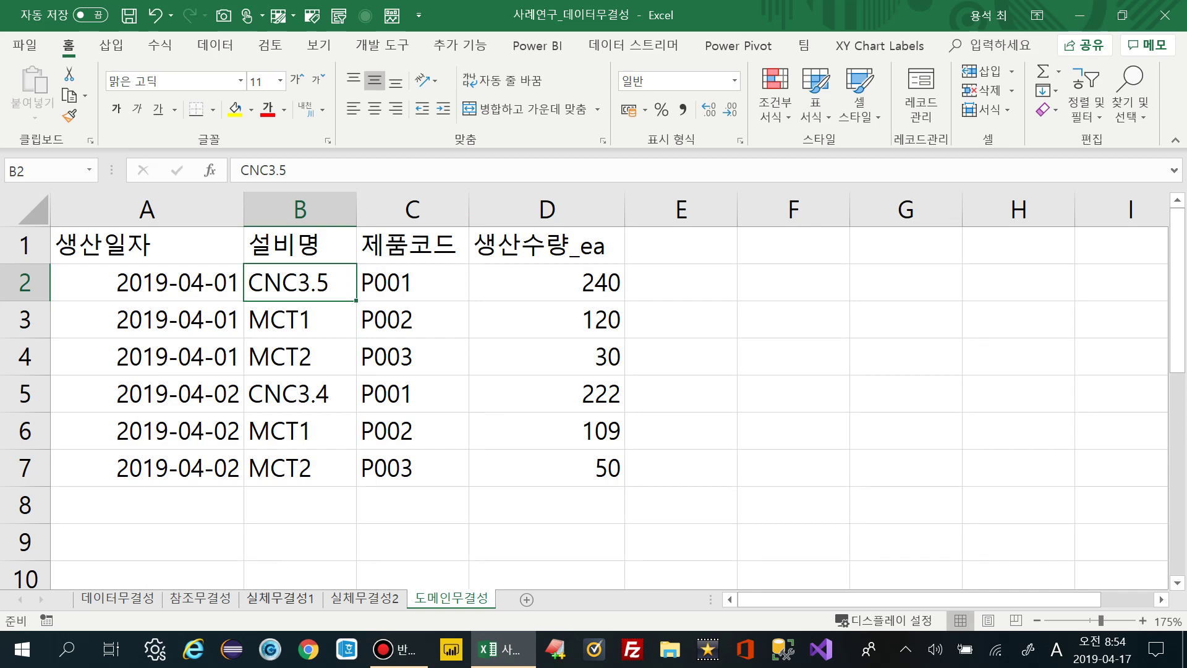
click(280, 599)
click(94, 274)
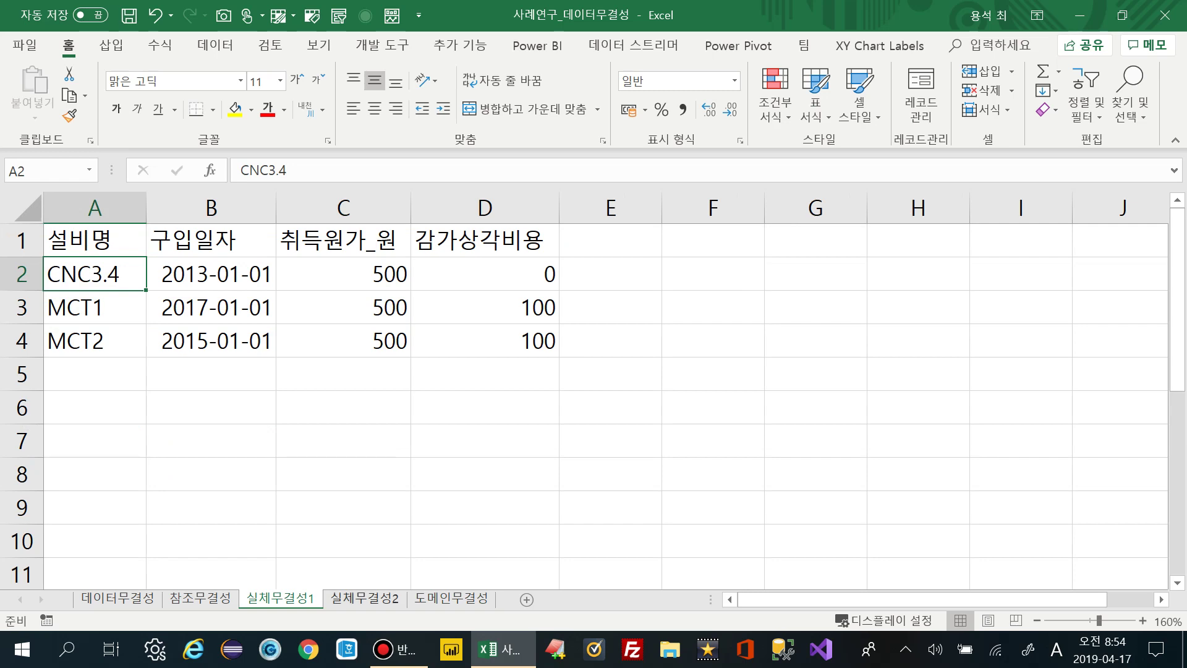
click(451, 598)
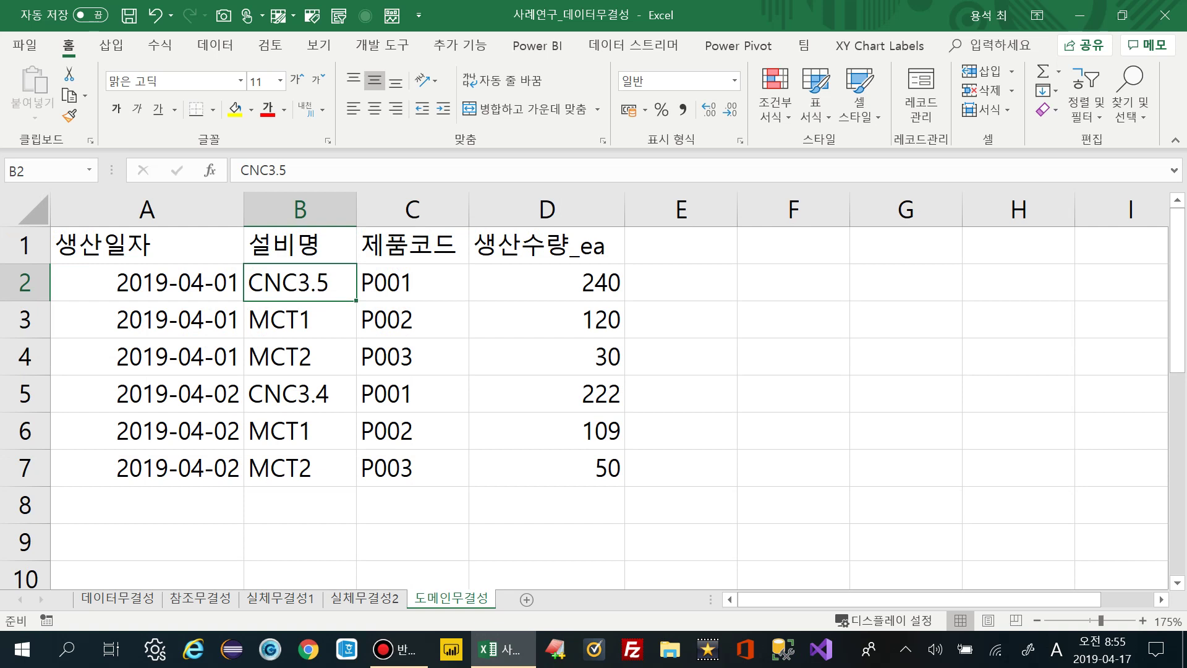
Restore the equipment name in B2 of the 도메인무결성 sheet to CNC3.4.
key(F2)
key(BackSpace)
text(4)
click(300, 394)
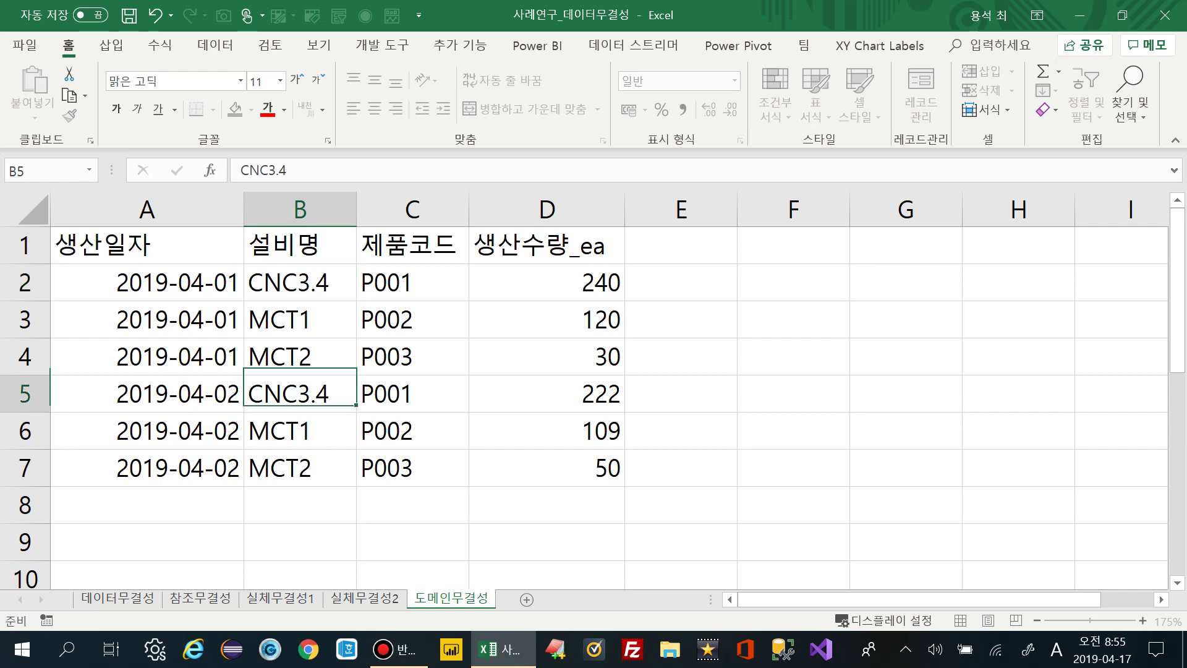
From the 참조무결성 sheet, start a data import from the workbook 사례연구_데이터무결성 on the desktop.
click(200, 598)
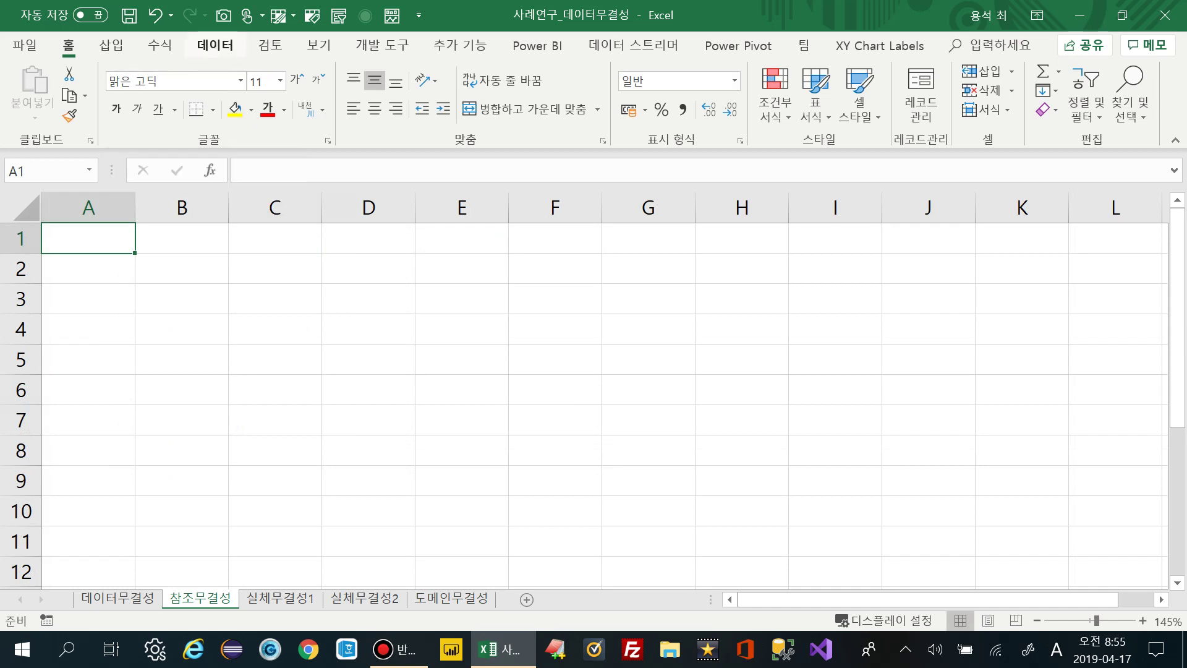
click(215, 45)
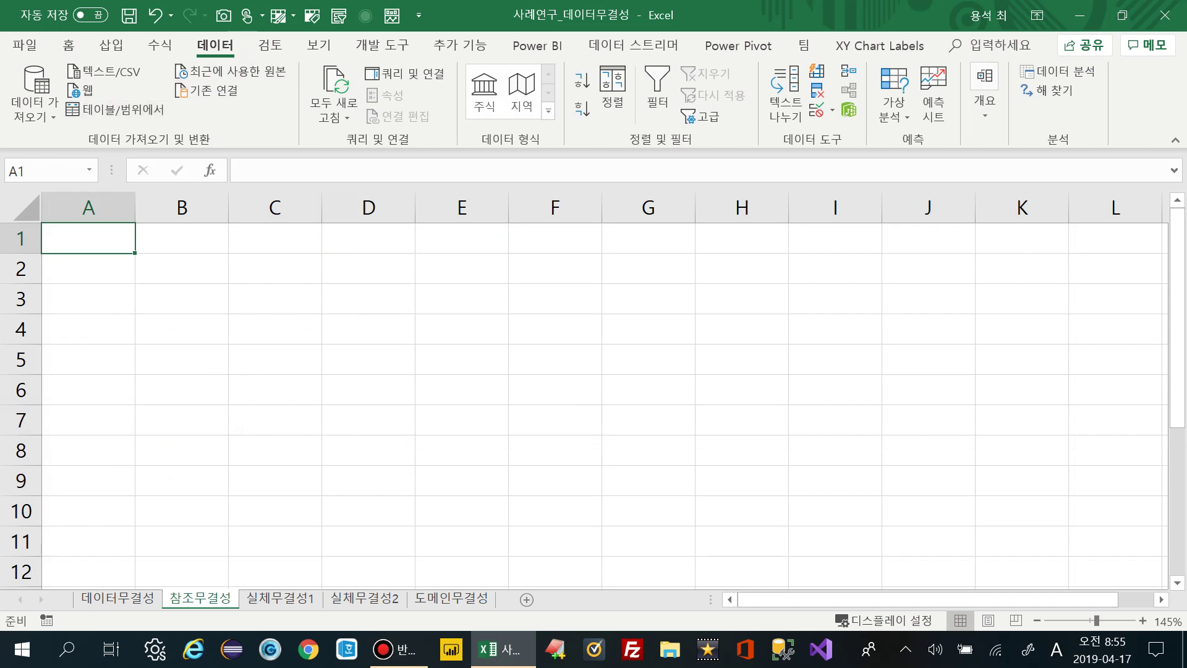
click(34, 92)
mouse_move(92, 146)
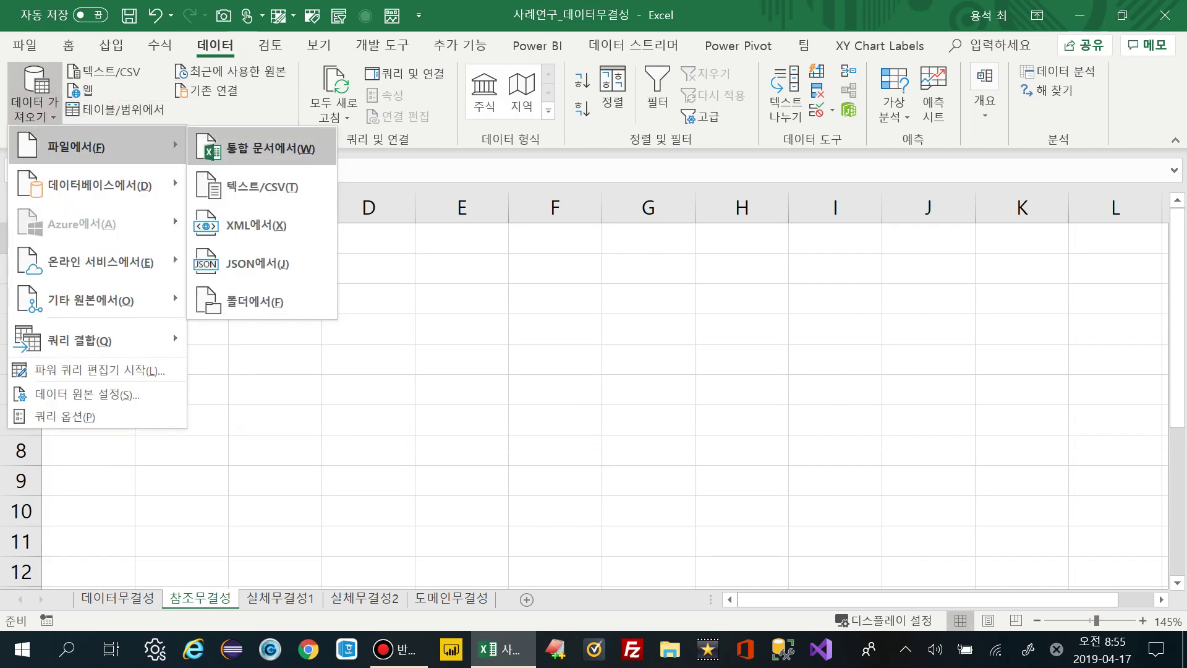
click(270, 148)
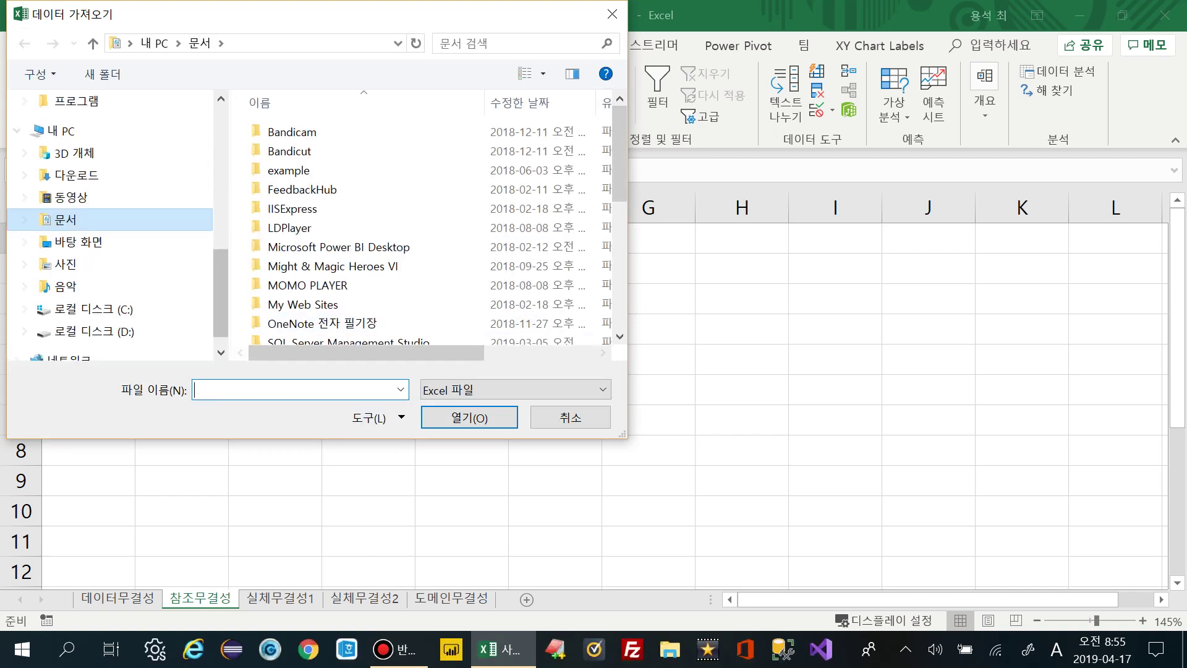
click(78, 242)
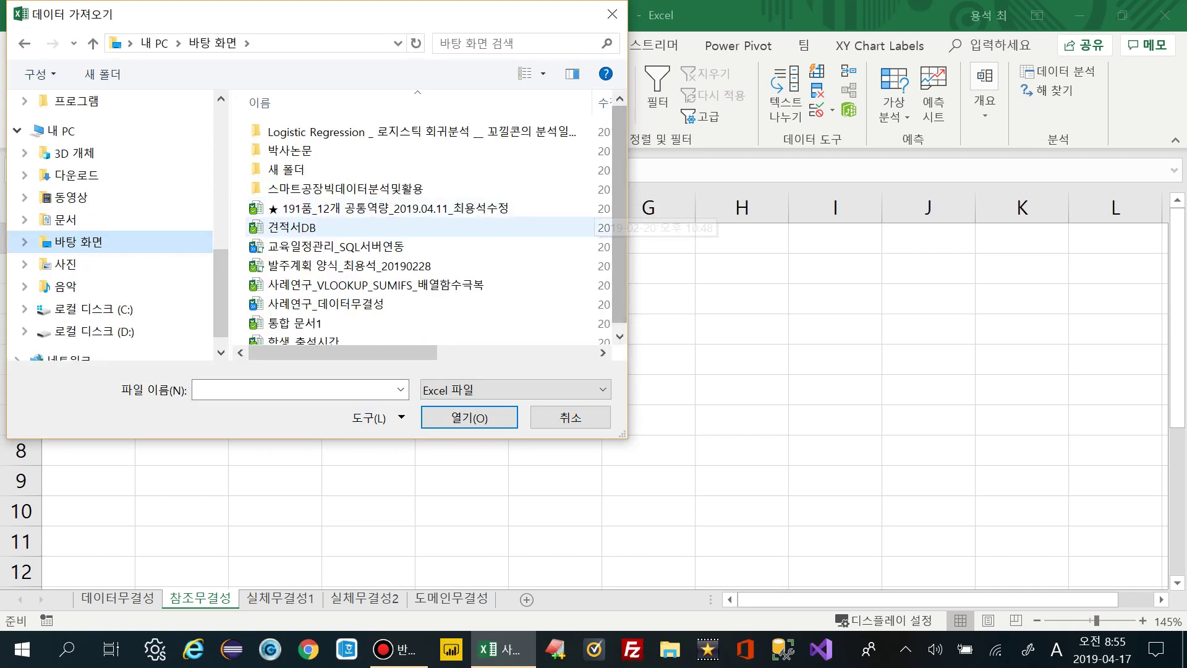
scroll(346, 266, down, 1)
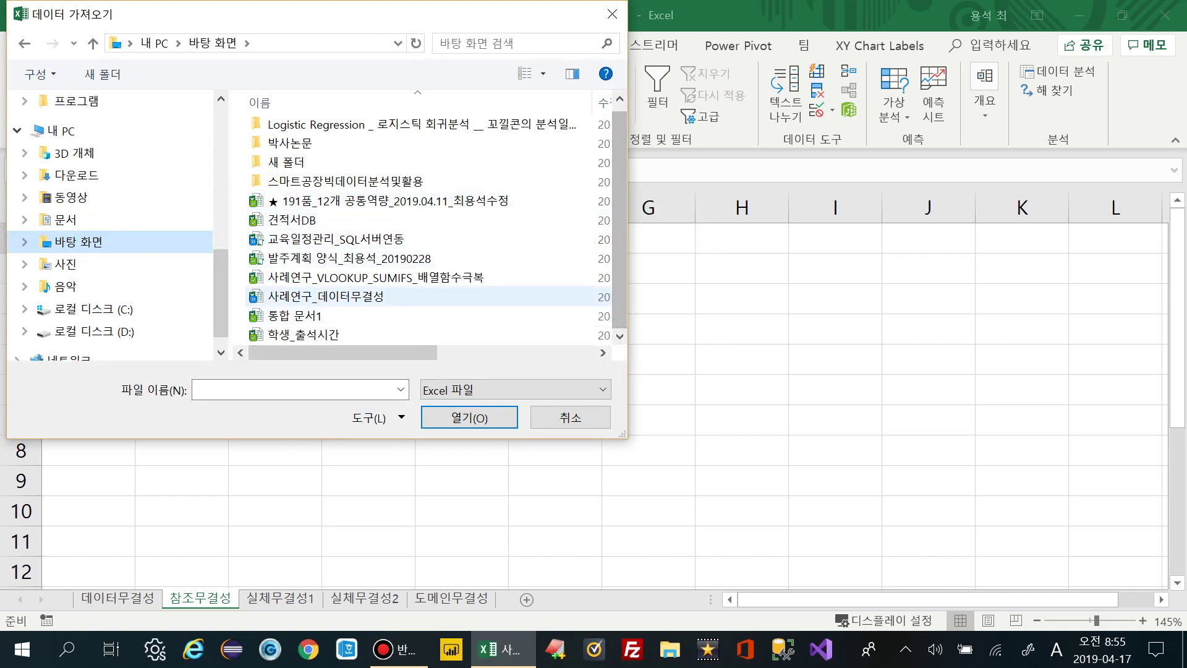
click(326, 296)
key(Return)
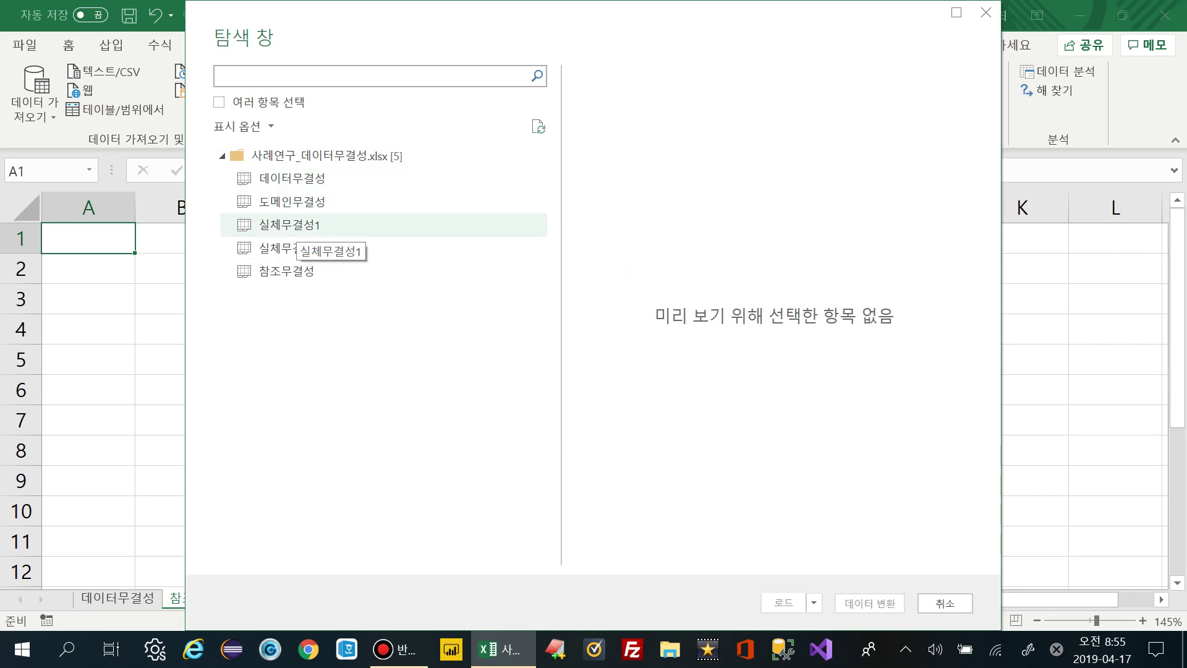
Load the 실체무결성1 sheet from the workbook as a connection-only query.
click(297, 226)
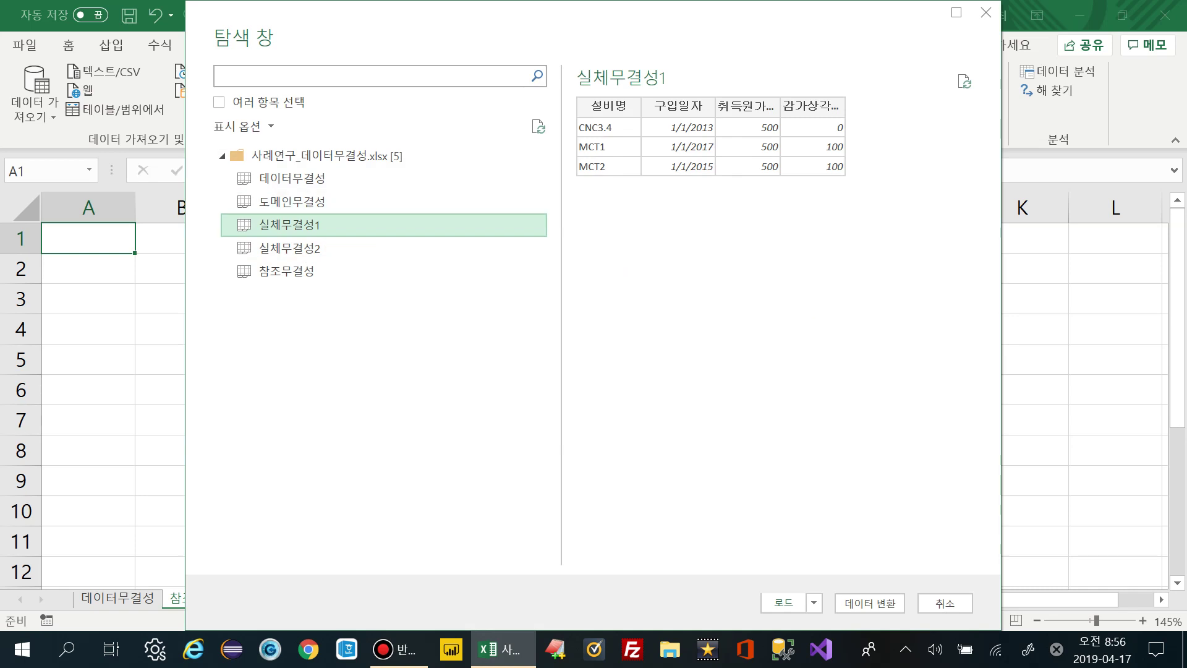
click(814, 603)
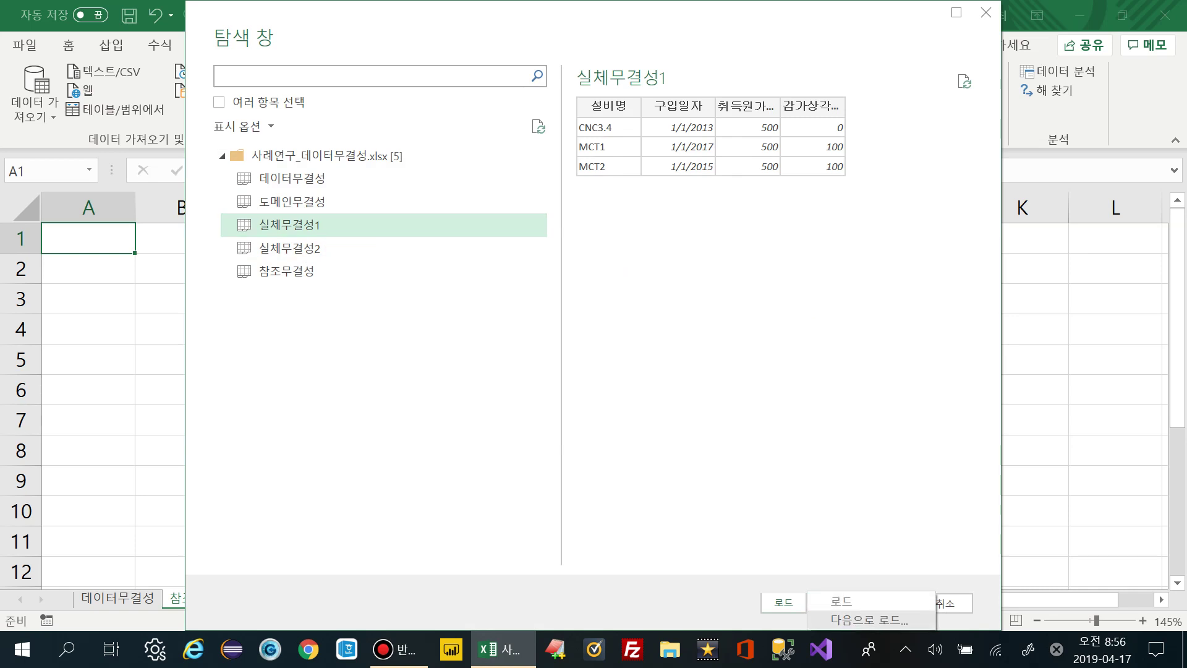
click(869, 619)
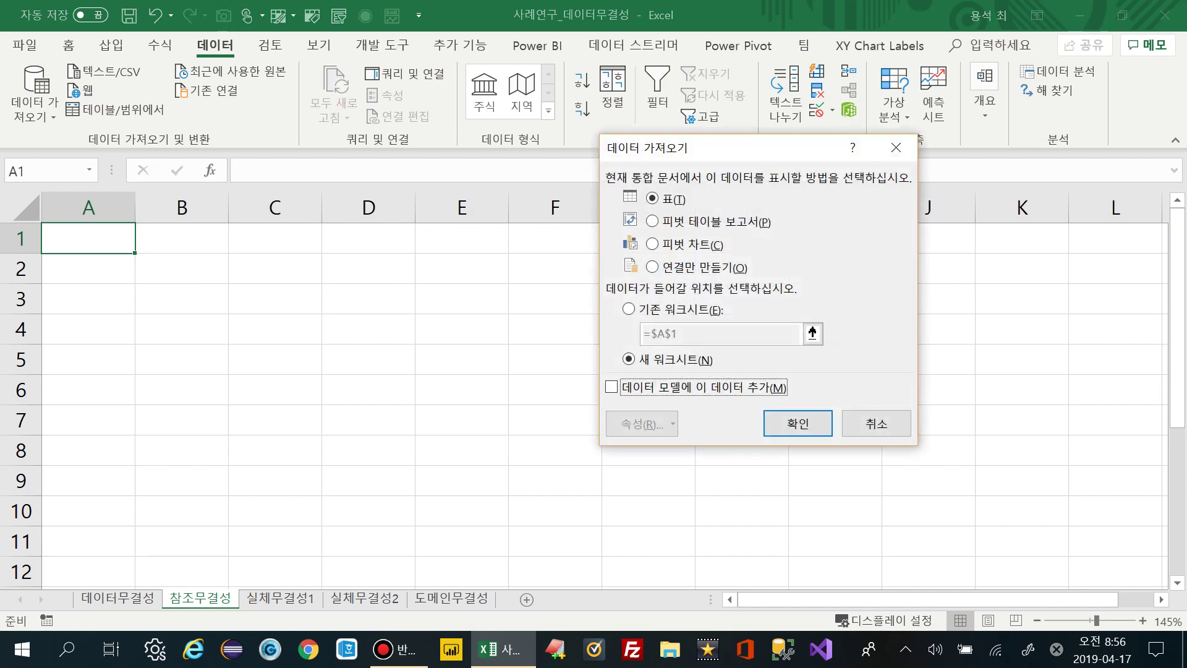
click(652, 266)
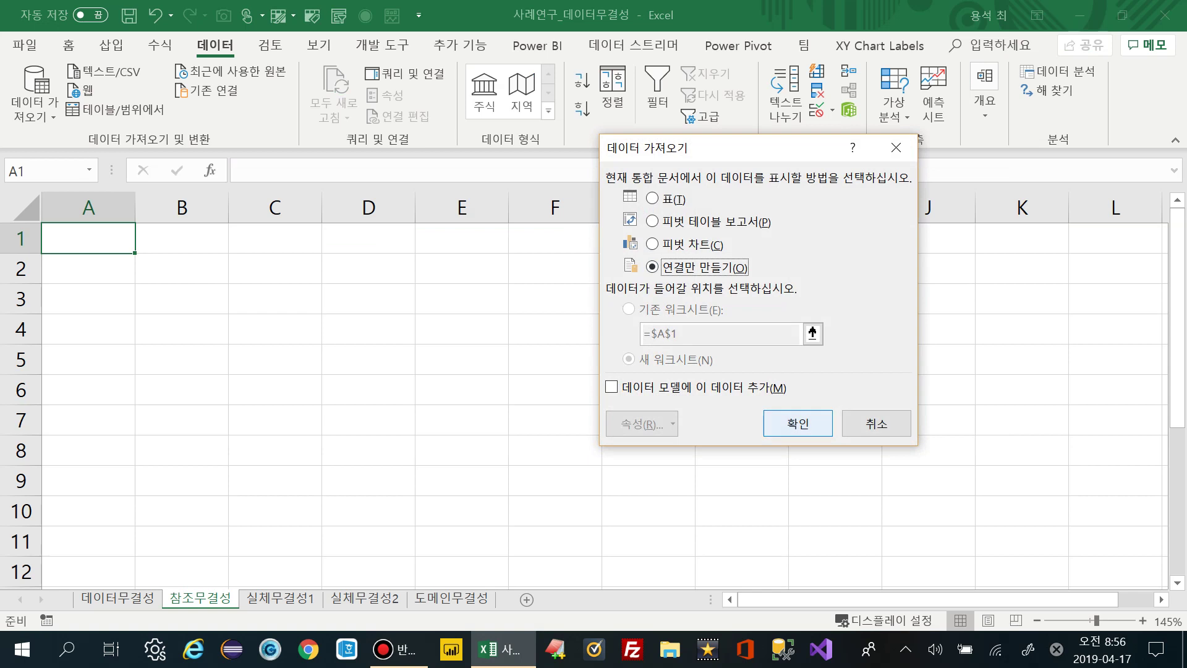
click(798, 423)
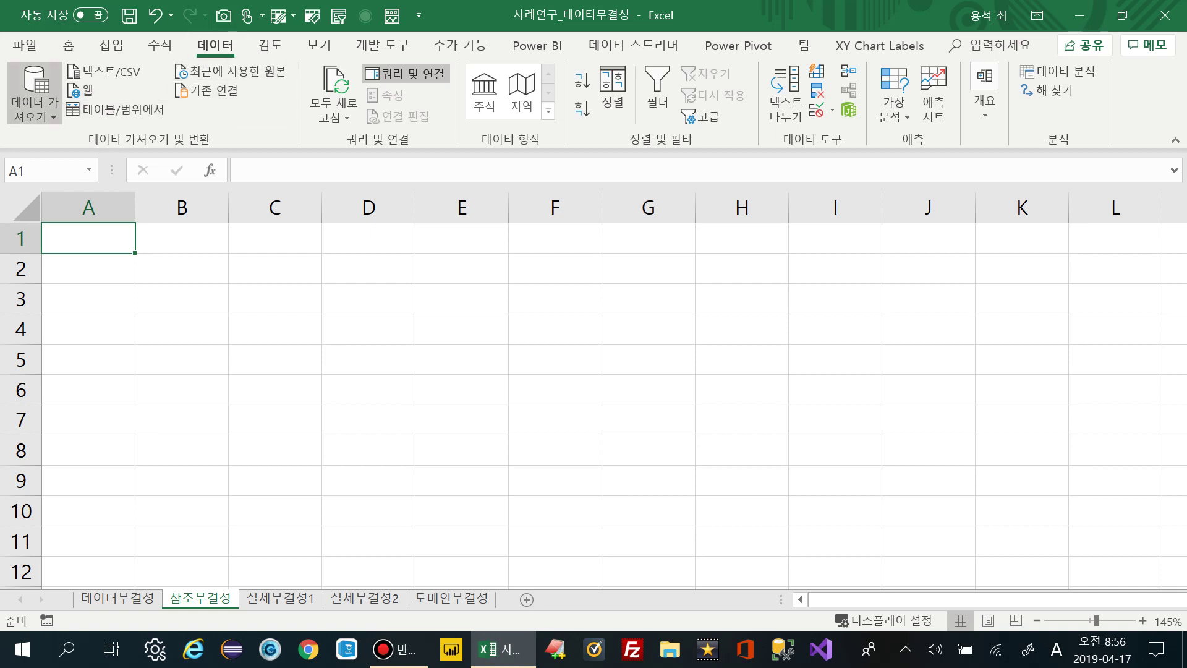
Start another data import from the workbook 사례연구_데이터무결성.
click(35, 93)
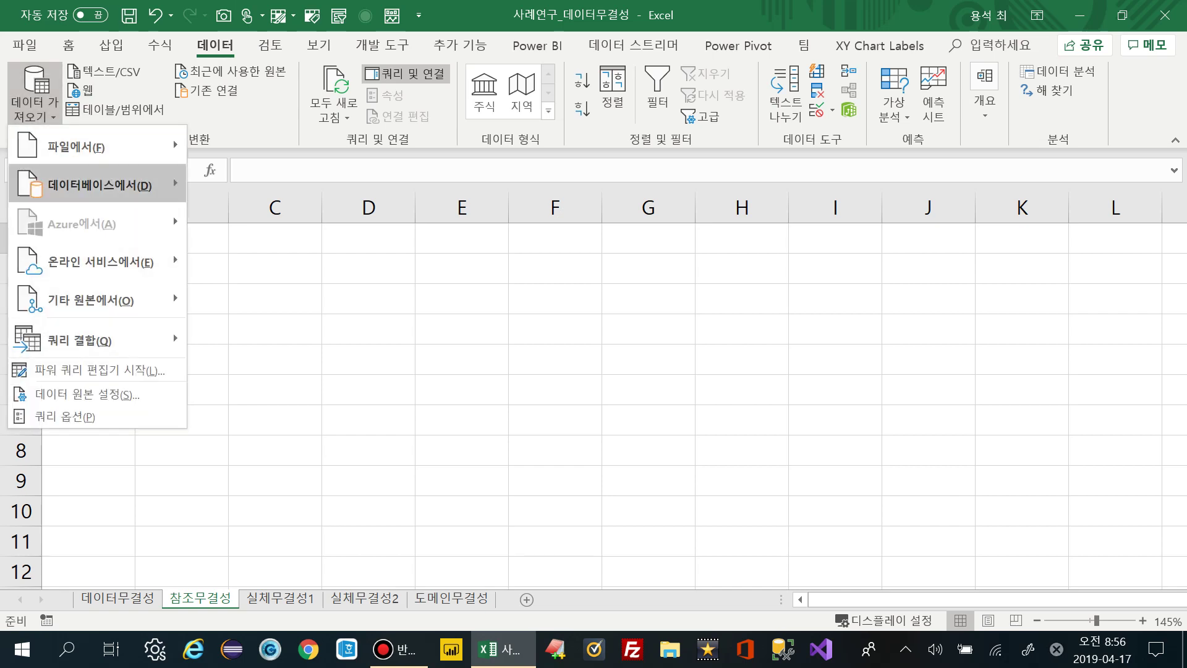
mouse_move(95, 145)
click(250, 148)
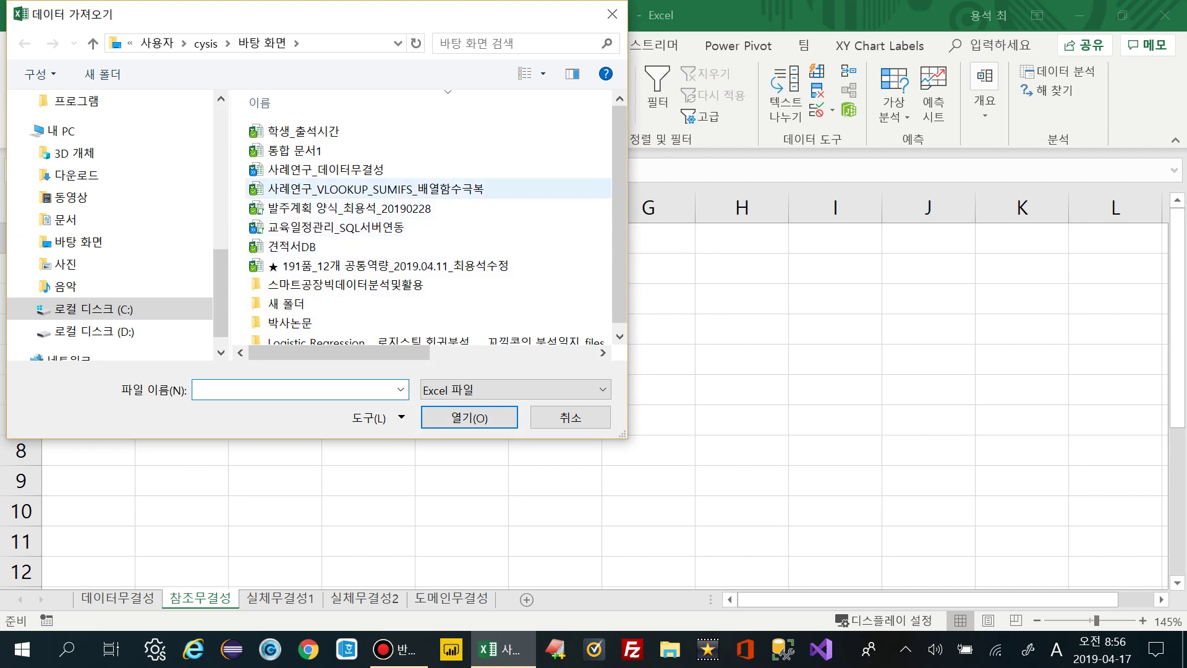
click(326, 170)
click(470, 418)
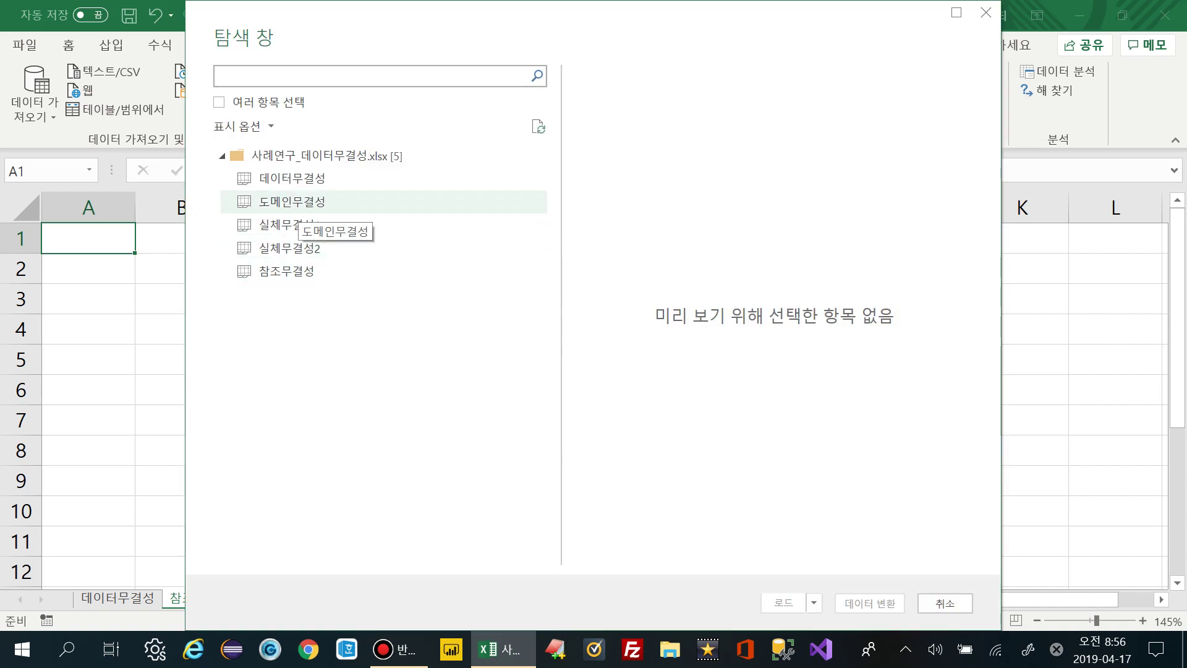
Load the 도메인무결성 sheet from the workbook as a connection-only query.
click(298, 203)
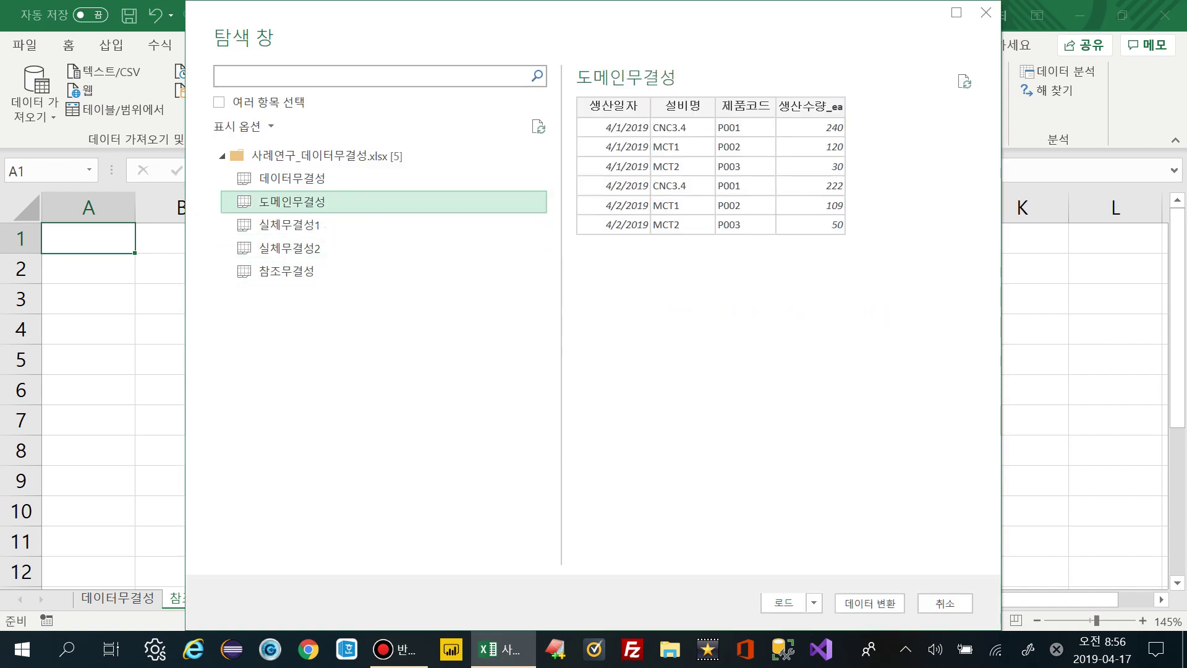
click(814, 603)
click(890, 603)
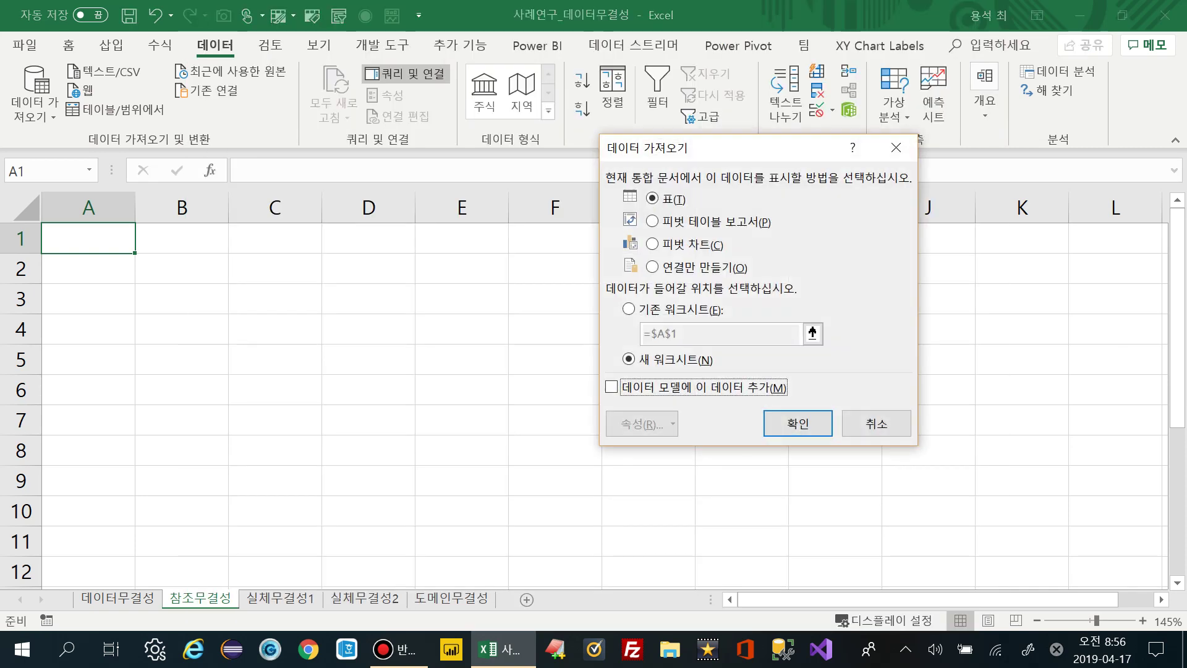
click(652, 267)
click(798, 424)
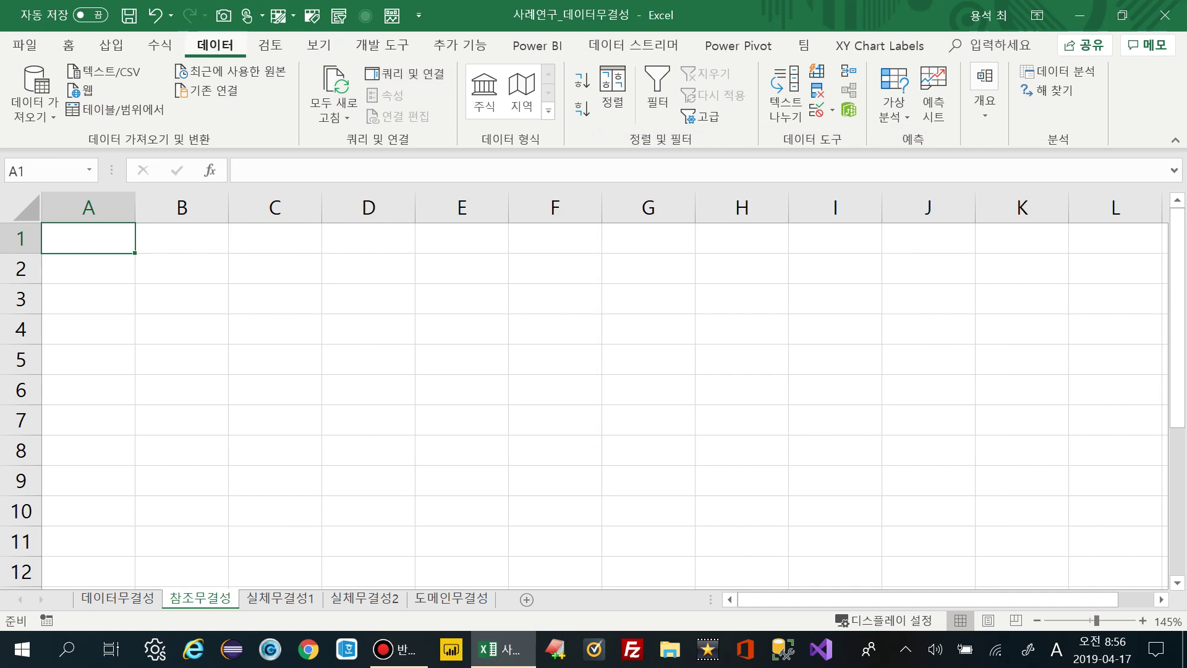
Start a query merge and choose 도메인무결성 as its first table.
click(35, 99)
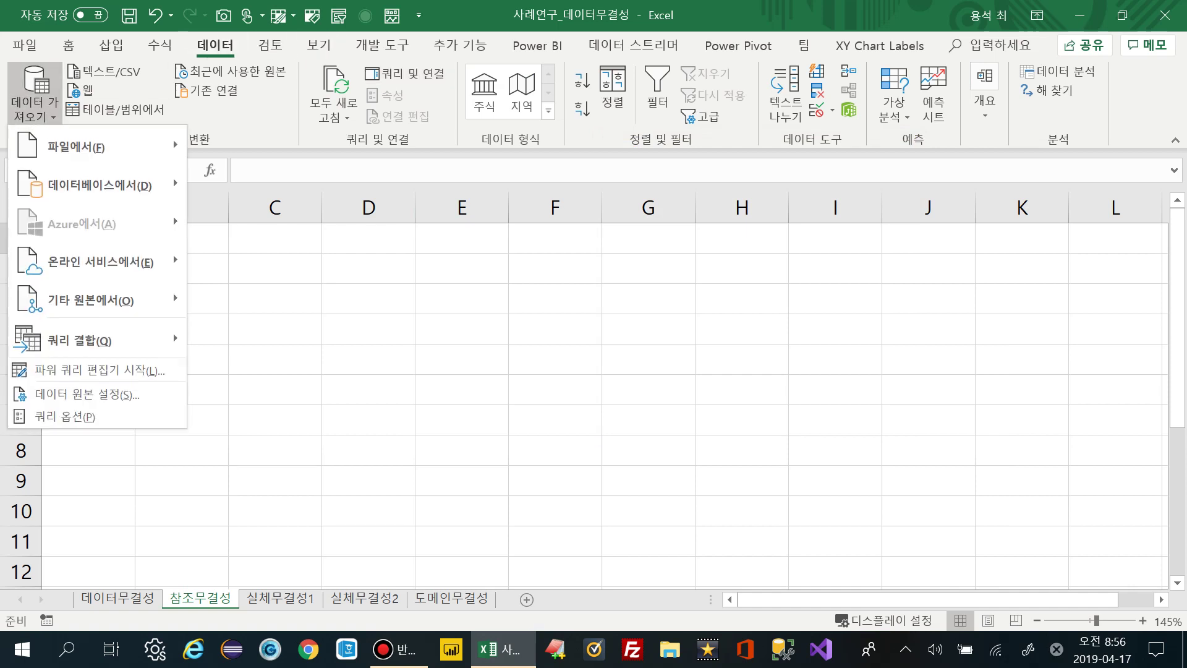
mouse_move(80, 340)
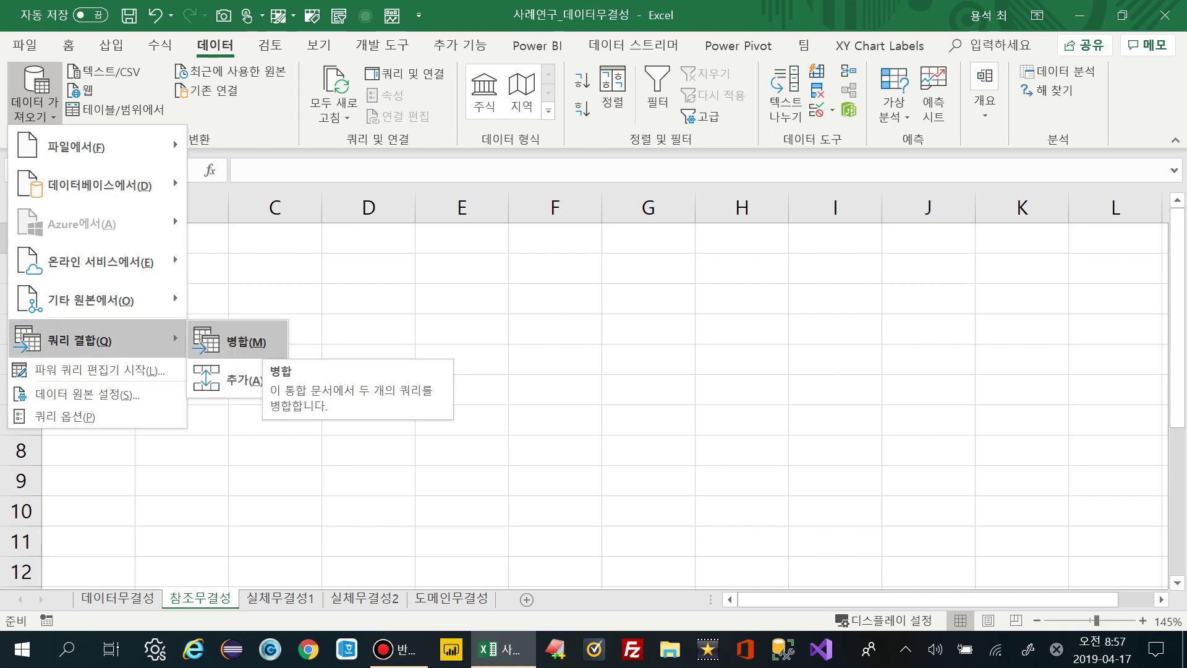
click(246, 341)
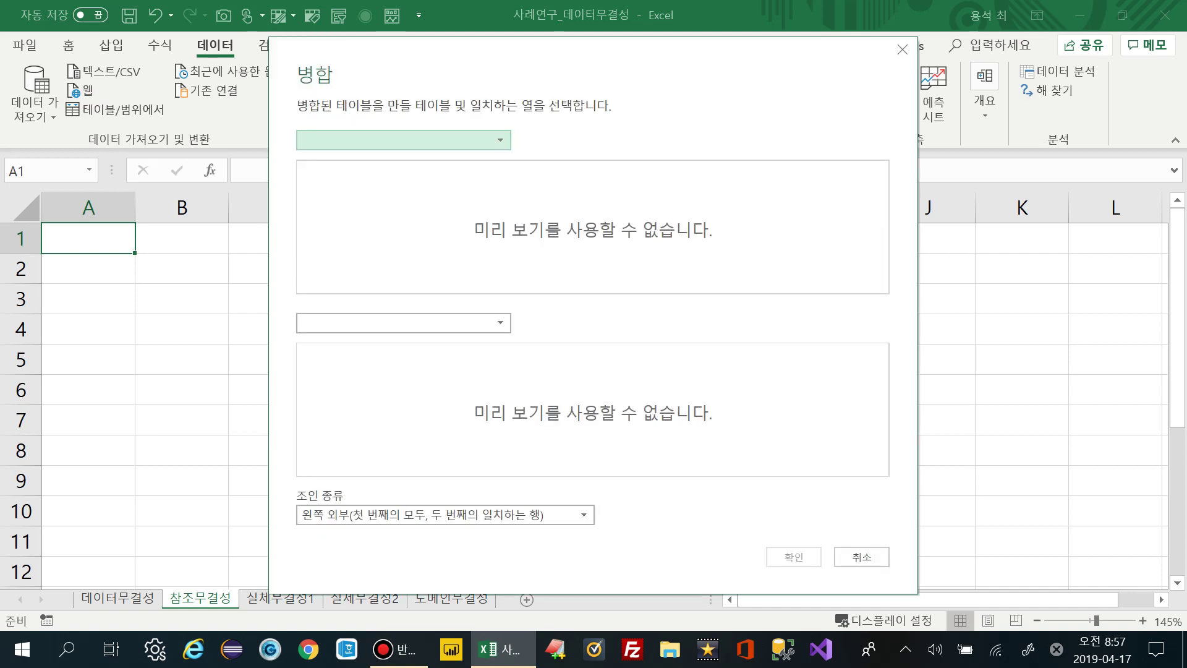
click(501, 140)
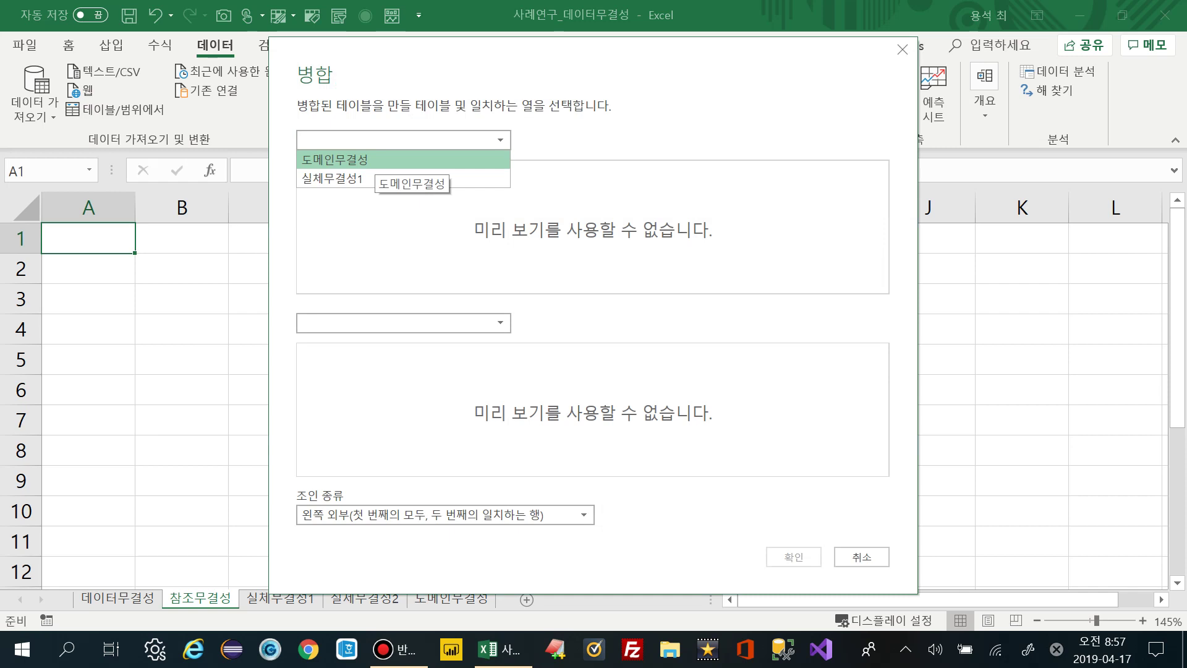
click(337, 159)
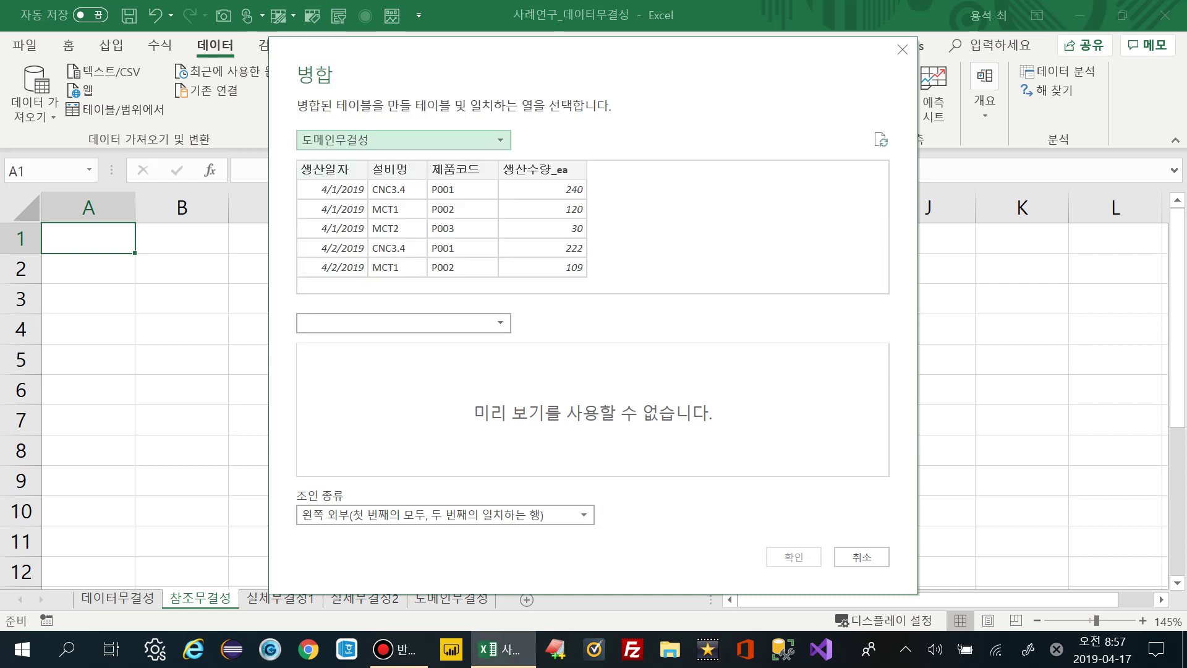
Change the merge's first table to 실체무결성1 and choose 도메인무결성 as its second table.
click(501, 141)
click(371, 177)
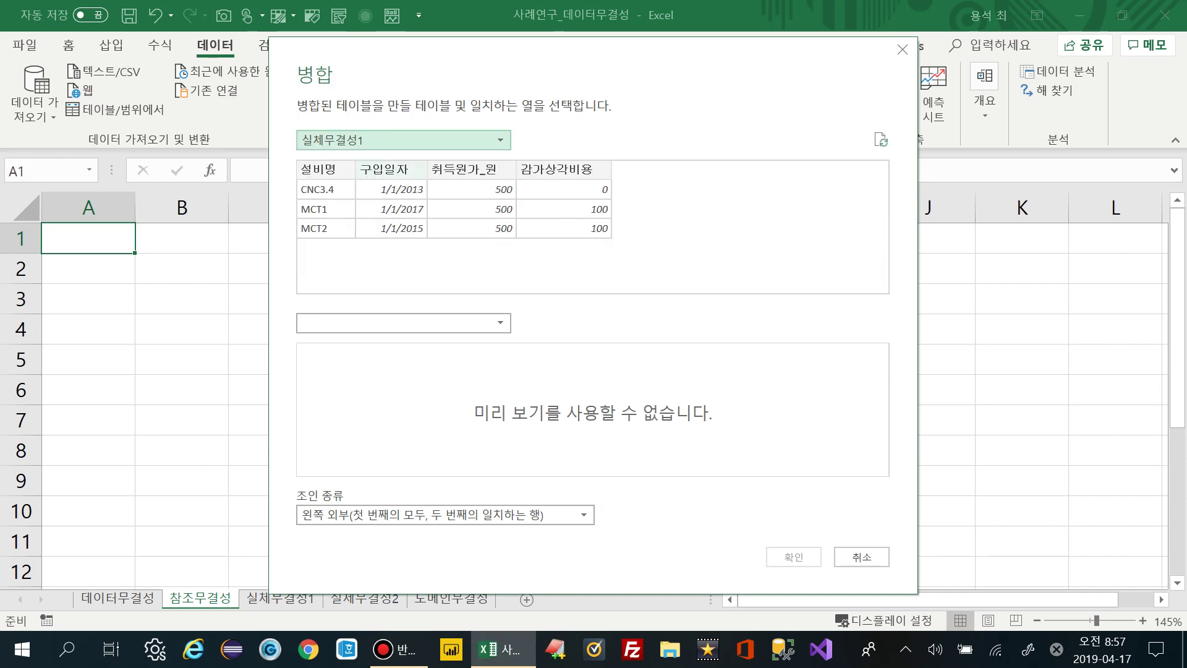
click(500, 322)
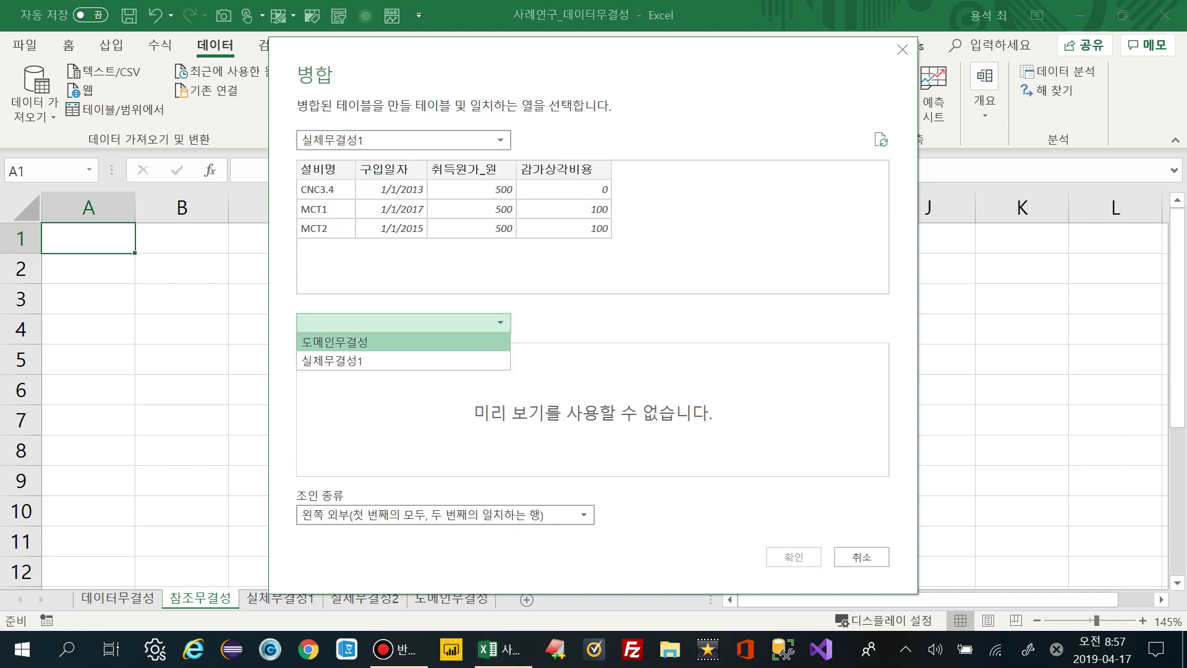
click(371, 341)
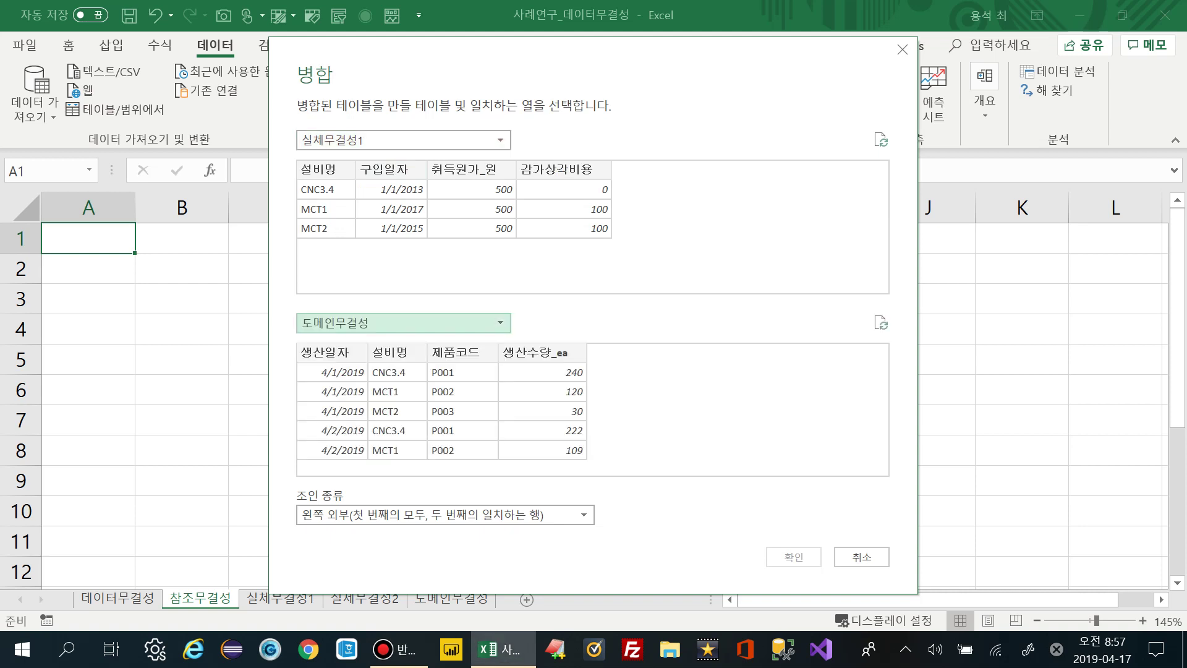
Match the two tables on their 설비명 columns and create the merge with the inner join 내부(일치하는 행만).
click(326, 170)
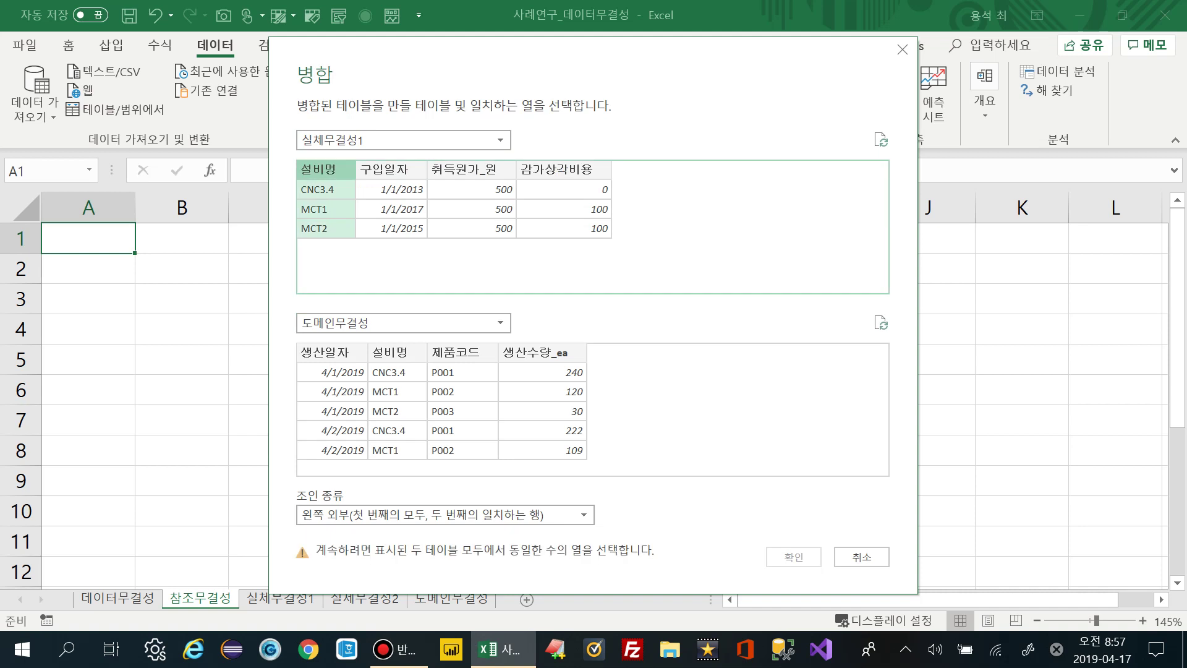
click(398, 353)
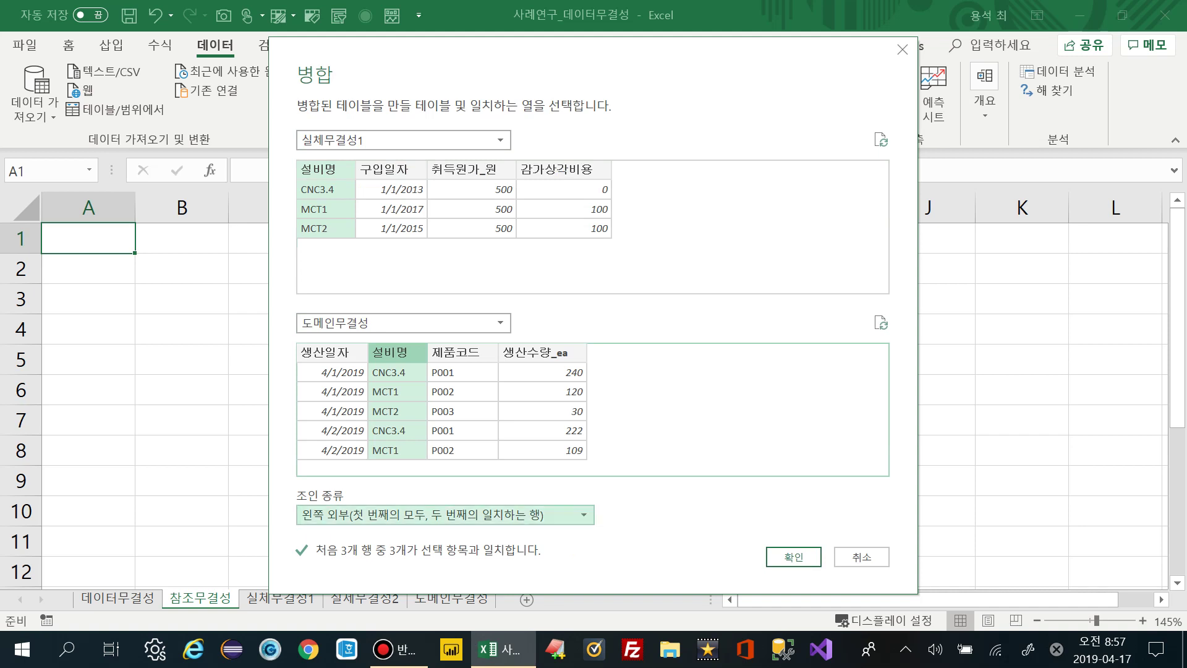
click(445, 514)
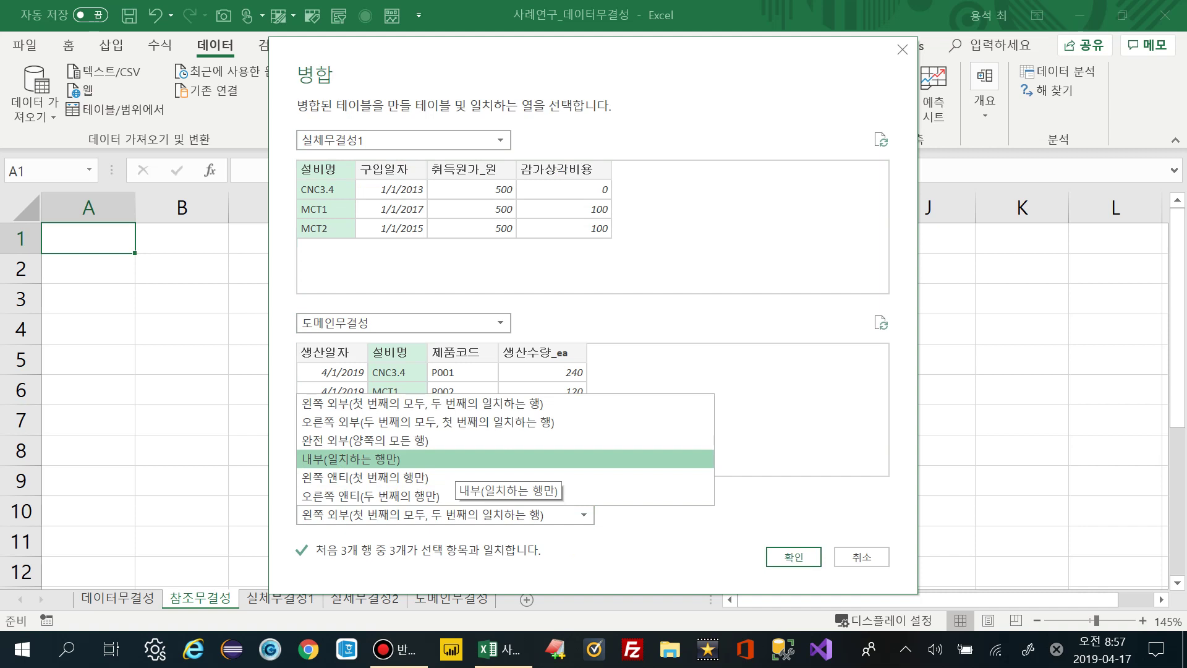
click(451, 460)
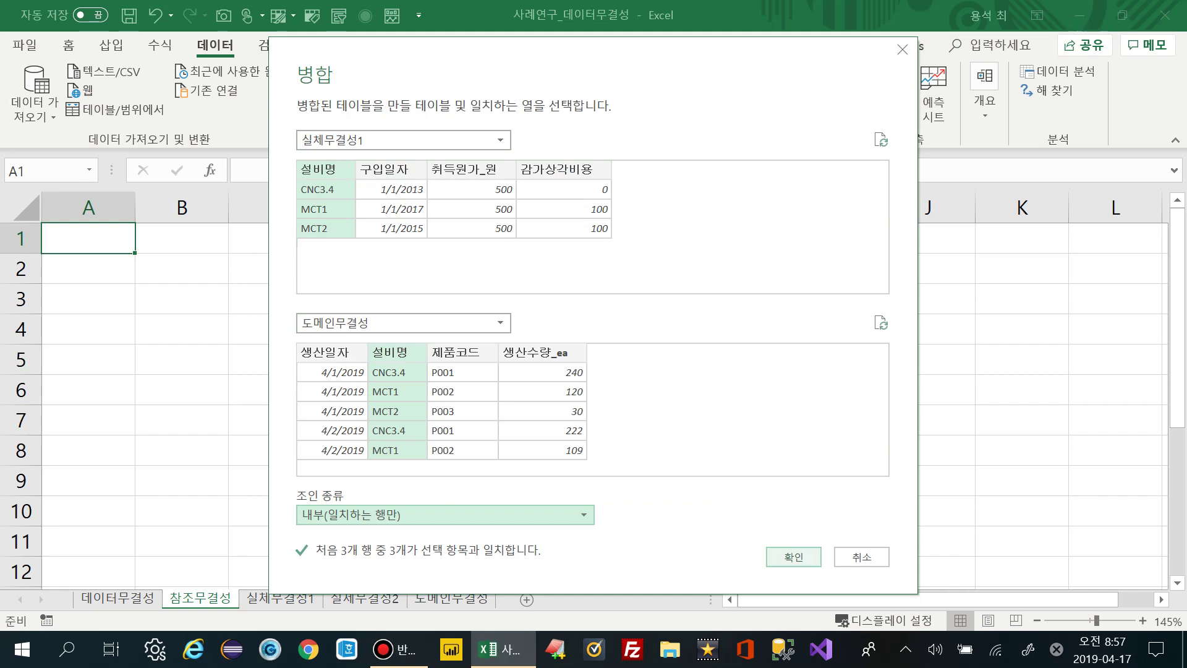
click(794, 557)
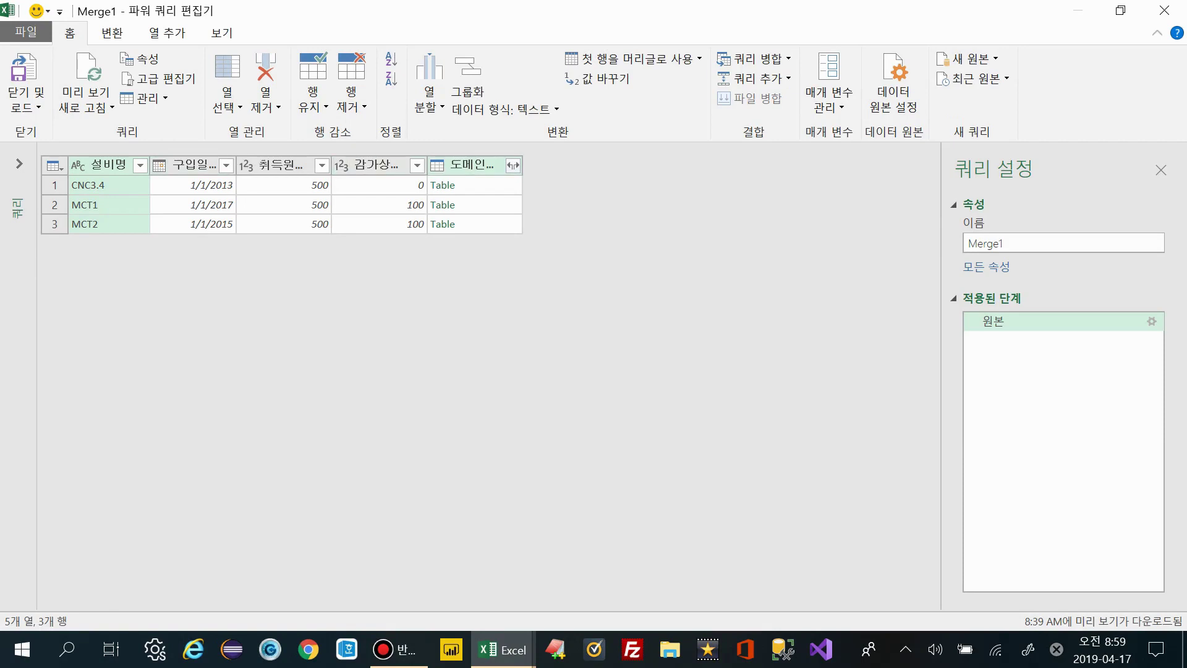
Expand the merged 도메인무결성 column into 생산일자, 제품코드 and 생산수량_ea, leaving out 설비명.
click(513, 165)
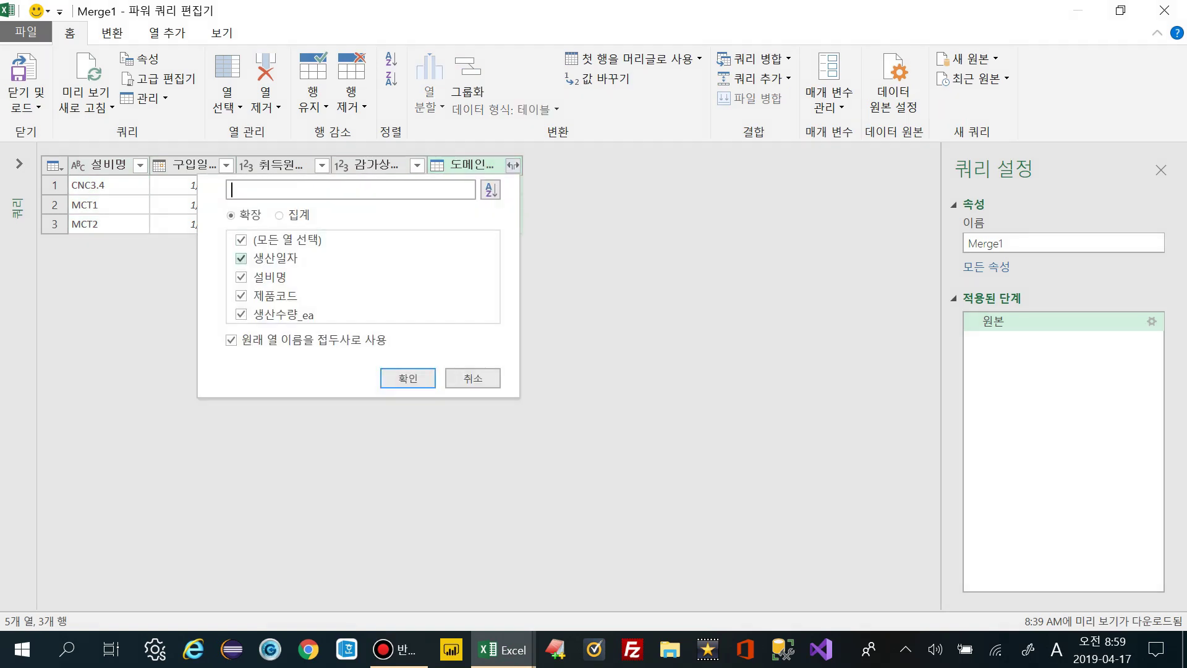
click(241, 277)
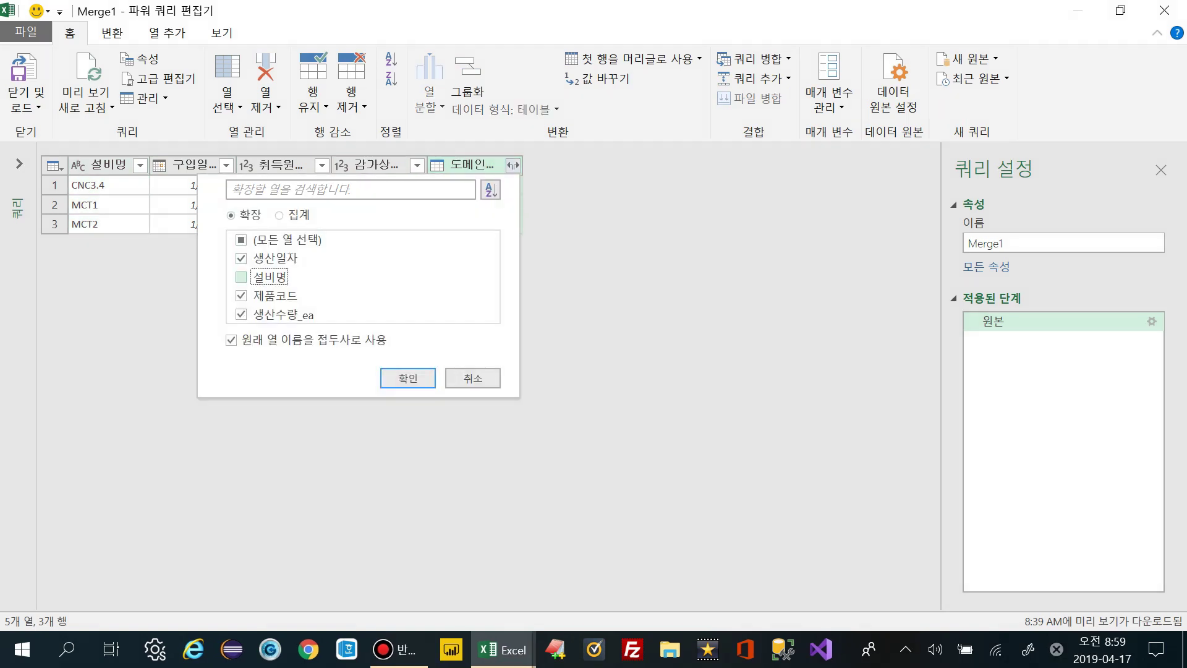
click(408, 378)
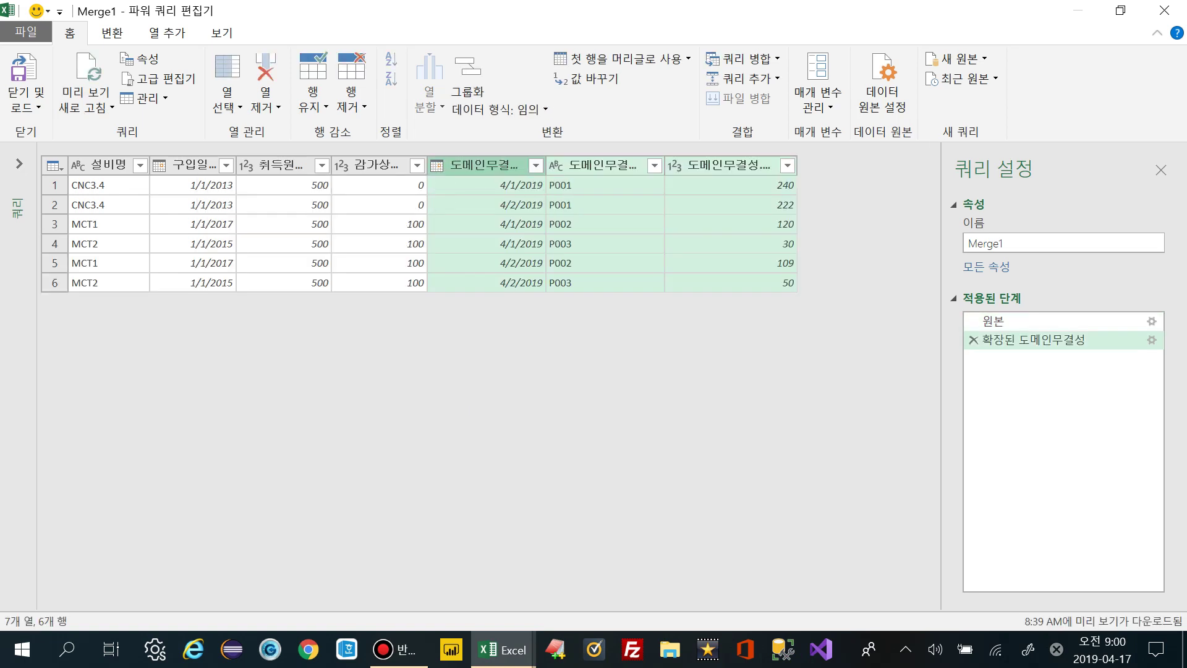
Rename the merged query as 참조무결성, then close the query editor and load the result into the workbook.
click(24, 100)
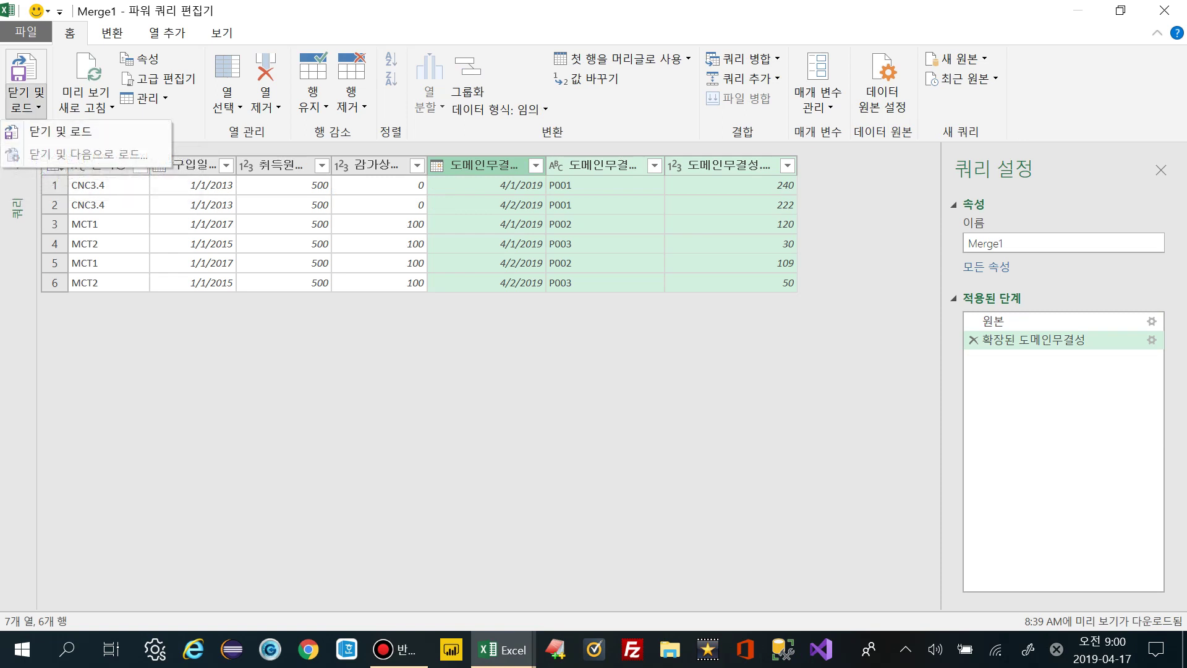
click(1003, 243)
double_click(1002, 243)
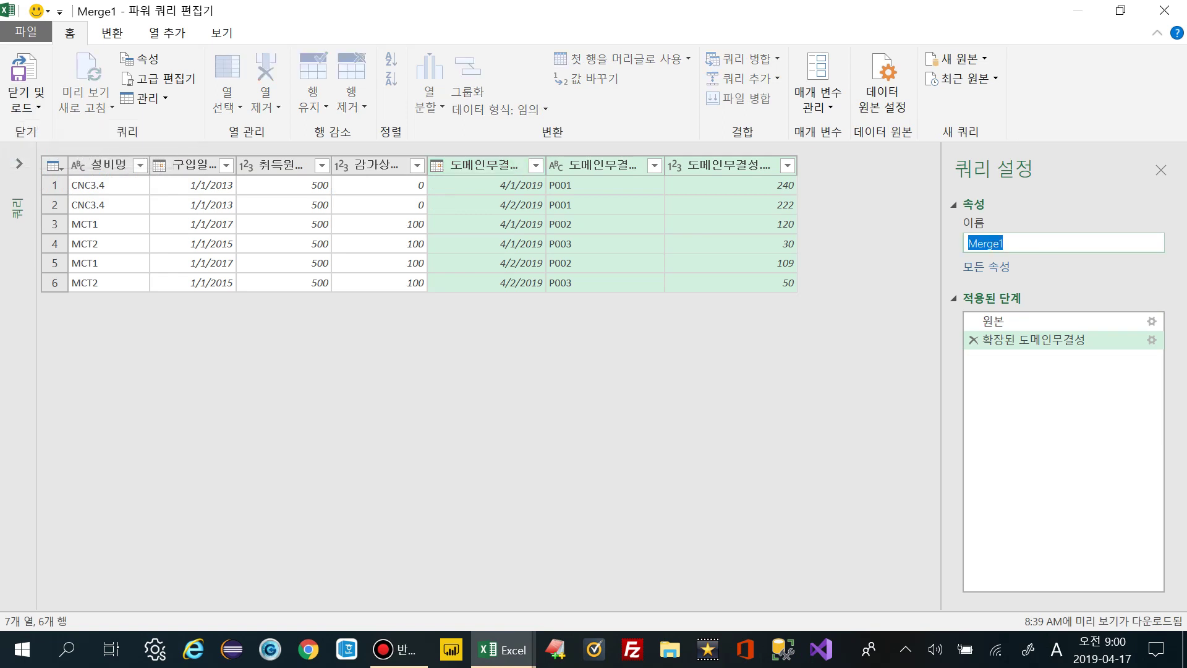
text(ck)
key(BackSpace)
key(BackSpace)
key(Hangul)
text(ㅊ참조무결성)
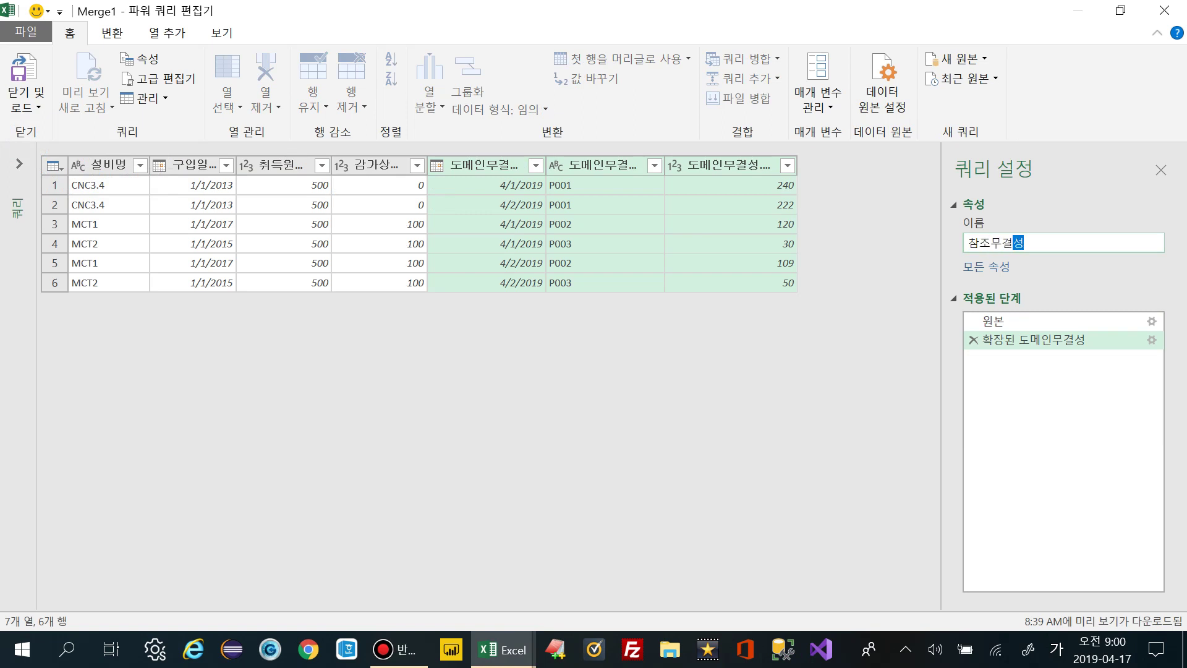
click(25, 102)
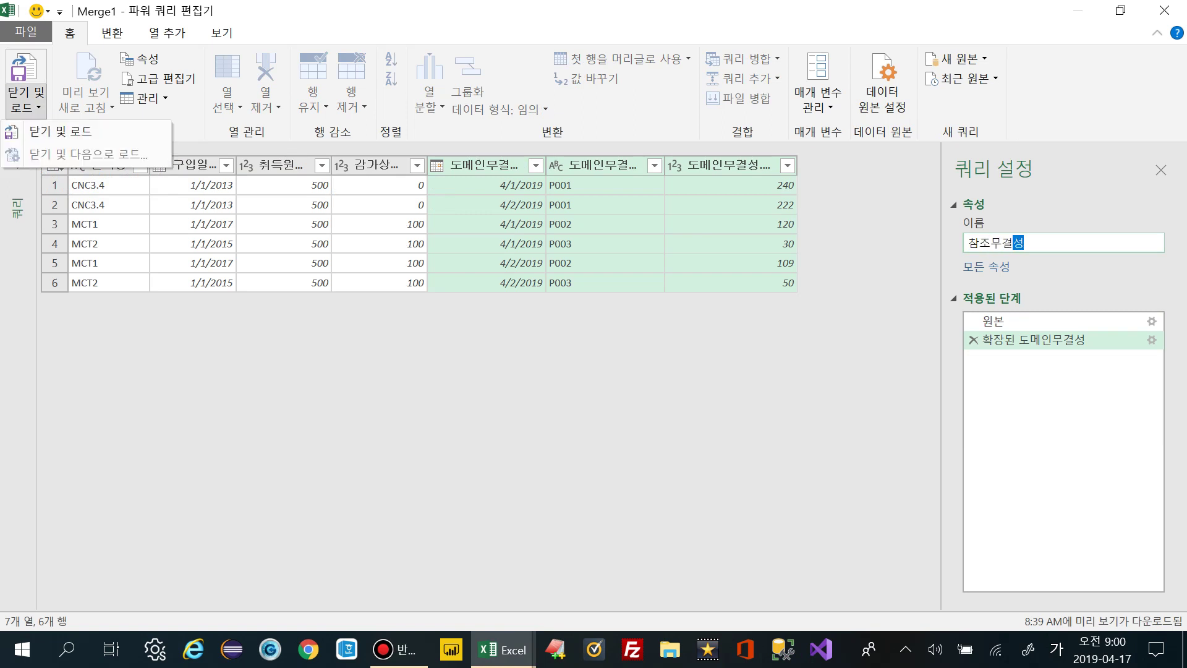
click(60, 131)
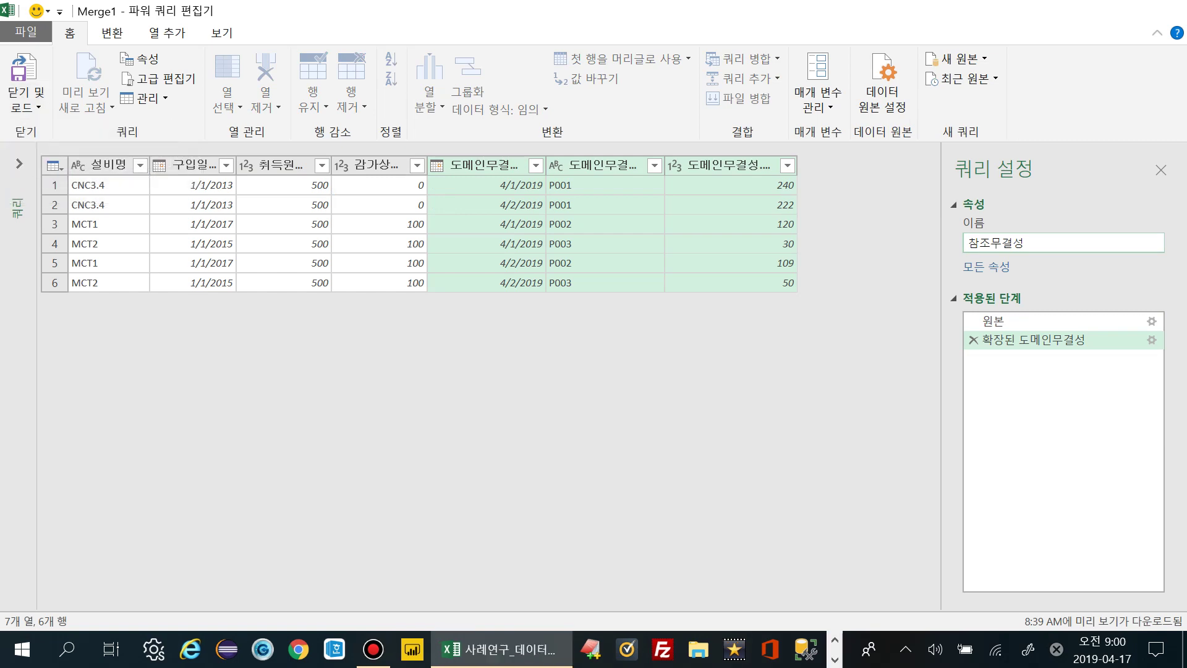